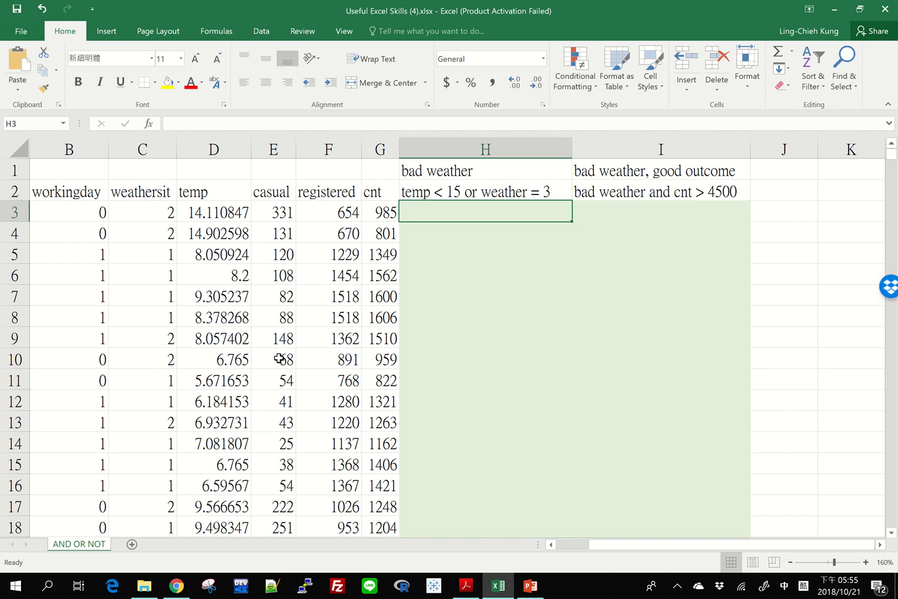
# Examine the temp and weathersit columns in row 3 that the bad weather rule in column H depends on
pyautogui.hscroll(-2, 240, 242)
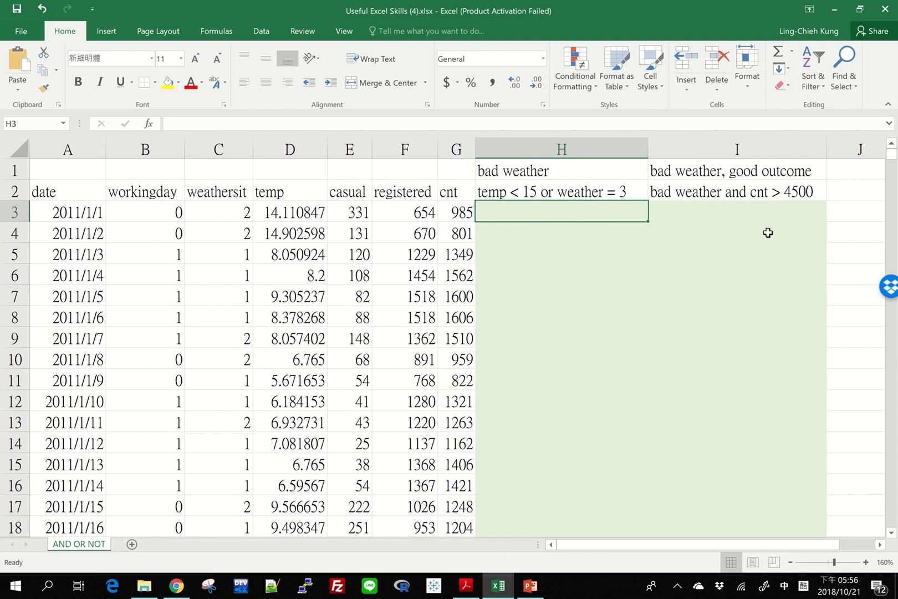
pyautogui.press('Left')
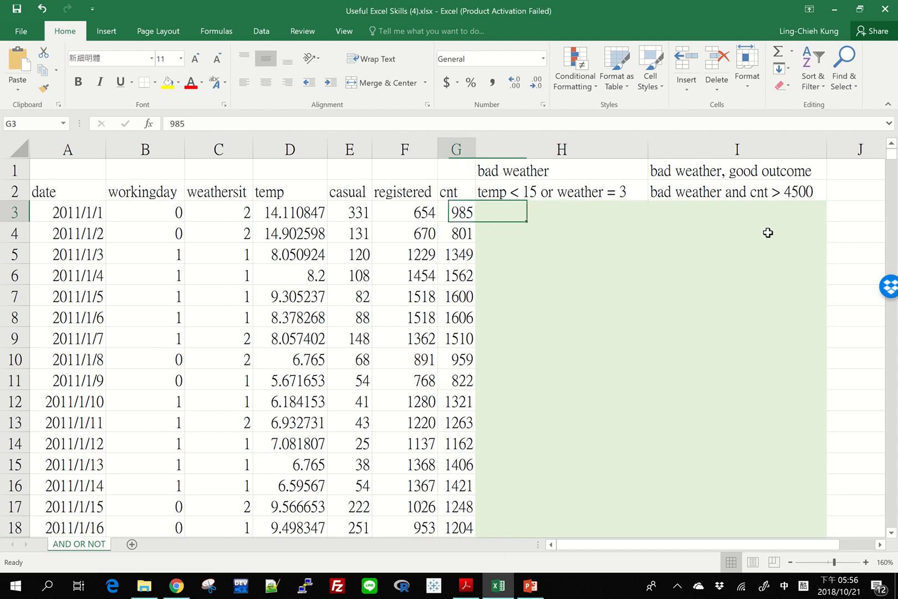
pyautogui.press('Right')
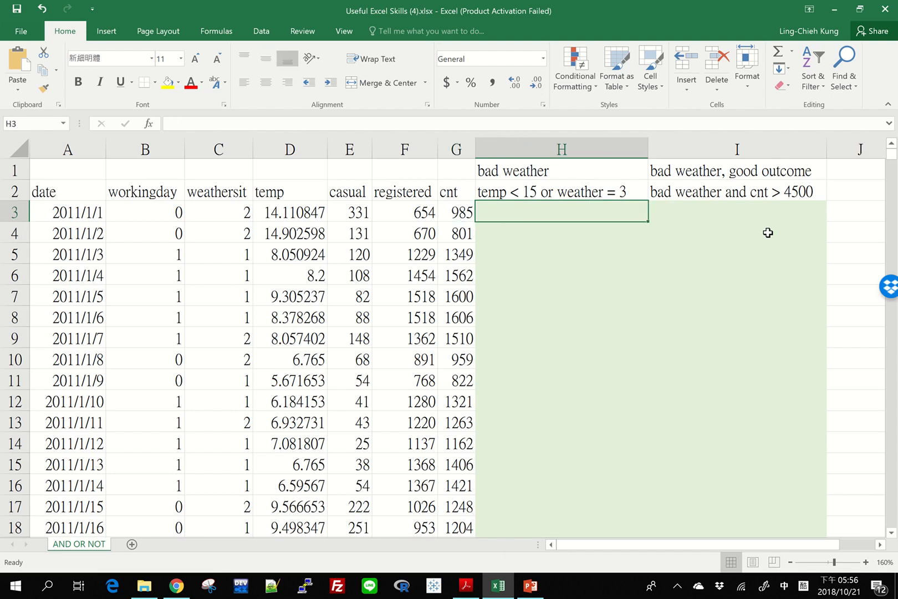
pyautogui.press('Left')
pyautogui.press('Left')
pyautogui.press('Left')
pyautogui.press('Left')
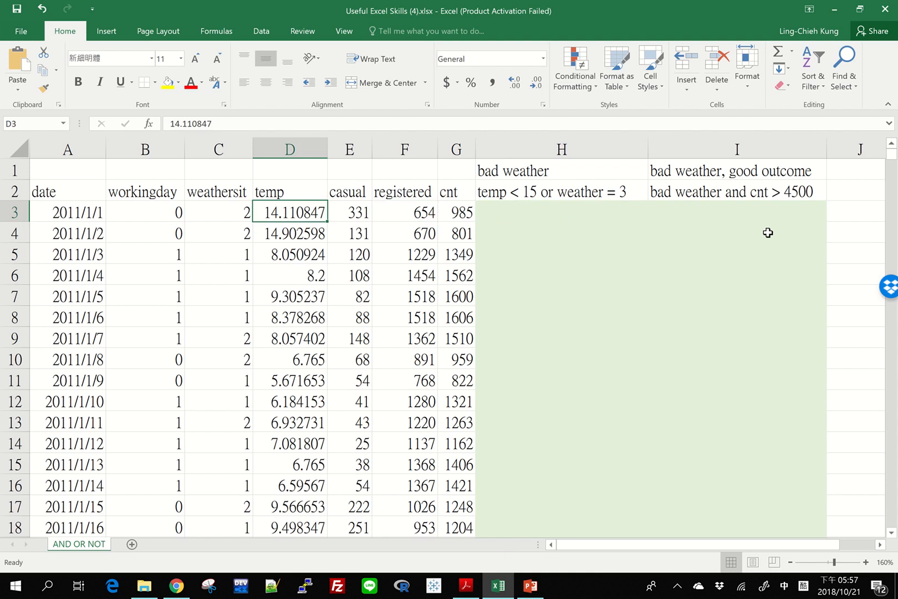
pyautogui.press('Left')
pyautogui.press('Right')
pyautogui.press('Right')
pyautogui.press('Right')
pyautogui.press('Right')
pyautogui.press('Right')
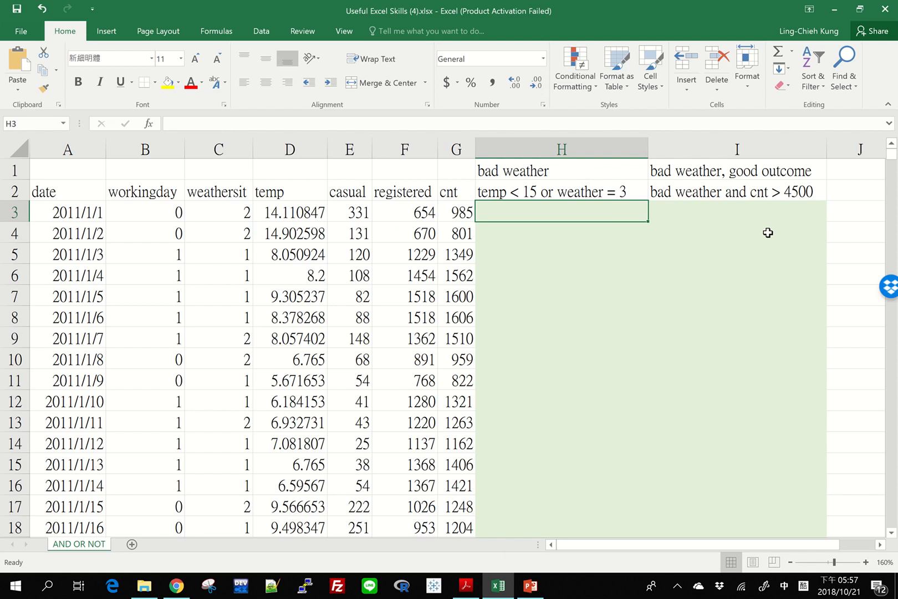
# Enter the formula =IF(D3 < 15, 1, 0) in H3 to flag low temperature
pyautogui.write('=')
pyautogui.press('Escape')
pyautogui.press('shift')
pyautogui.write('=')
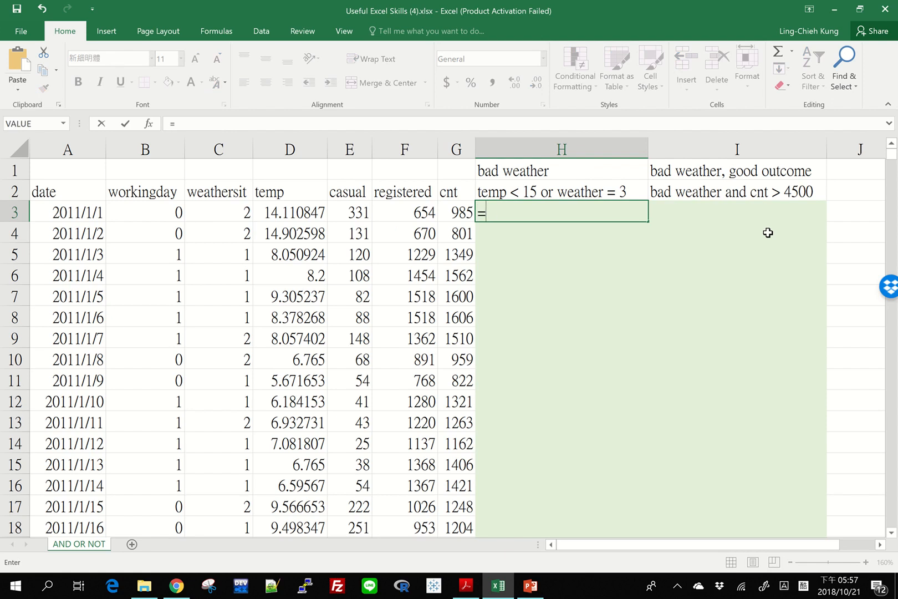
pyautogui.write('if(')
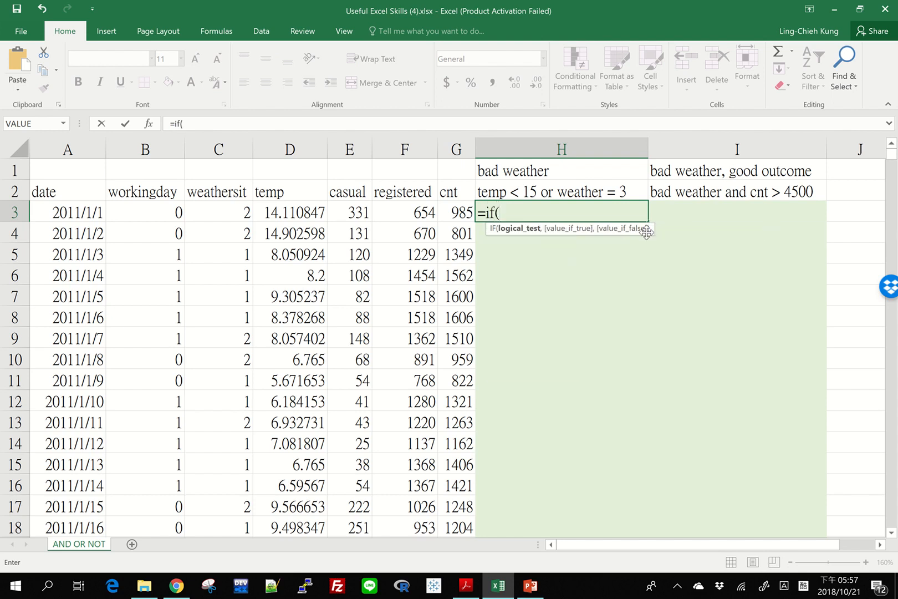
pyautogui.click(288, 211)
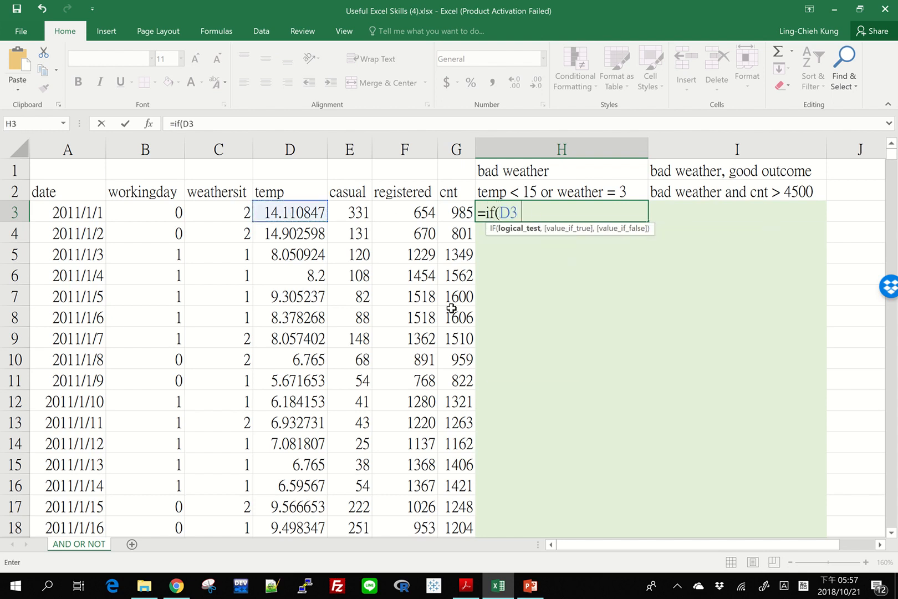
pyautogui.write('< 15,')
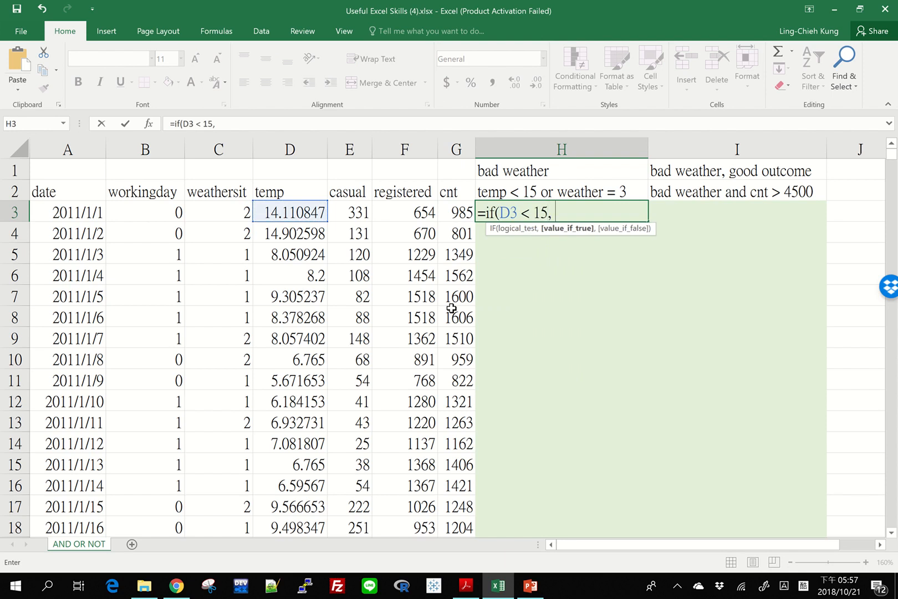
pyautogui.write(' 1, 0)')
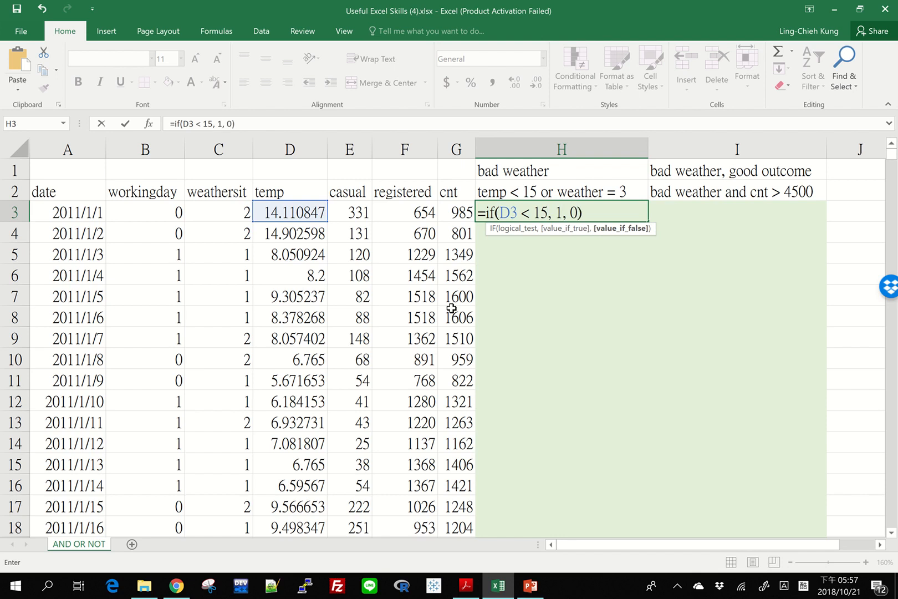
pyautogui.press('Return')
# Edit the H3 formula to open an OR function directly before the D3 < 15 condition inside the IF
pyautogui.press('Up')
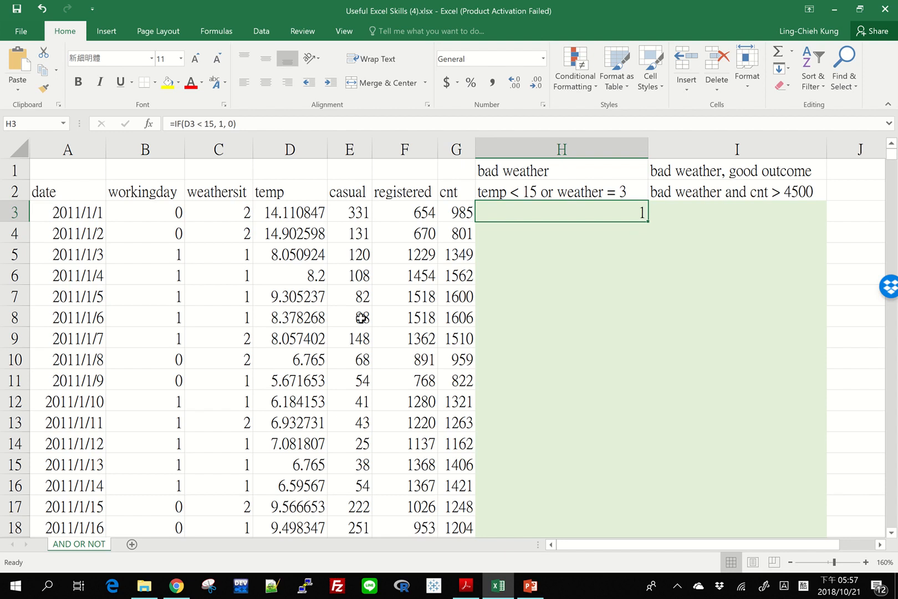
pyautogui.press('F2')
pyautogui.press('Left')
pyautogui.press('Left')
pyautogui.press('Left')
pyautogui.press('Left')
pyautogui.press('Left')
pyautogui.press('Left')
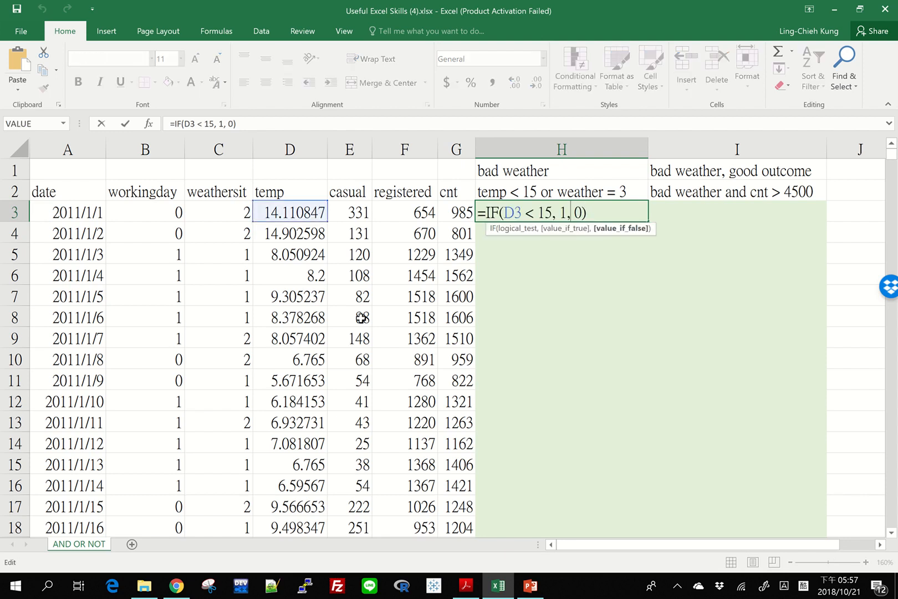
pyautogui.press('Left')
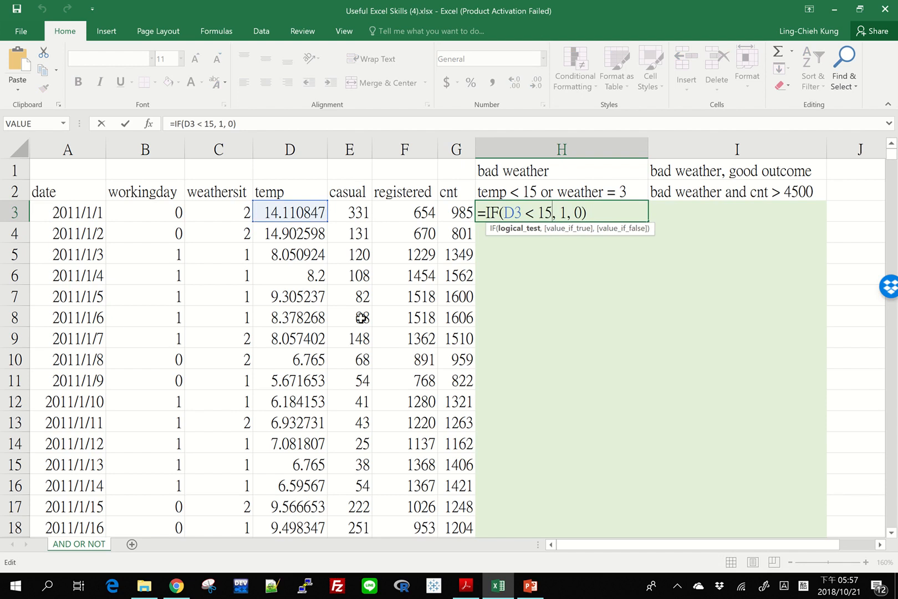
pyautogui.press('Left')
pyautogui.press('Left')
pyautogui.press('Left')
pyautogui.press('Left')
pyautogui.press('Left')
pyautogui.press('Left')
pyautogui.press('Left')
pyautogui.write('OR')
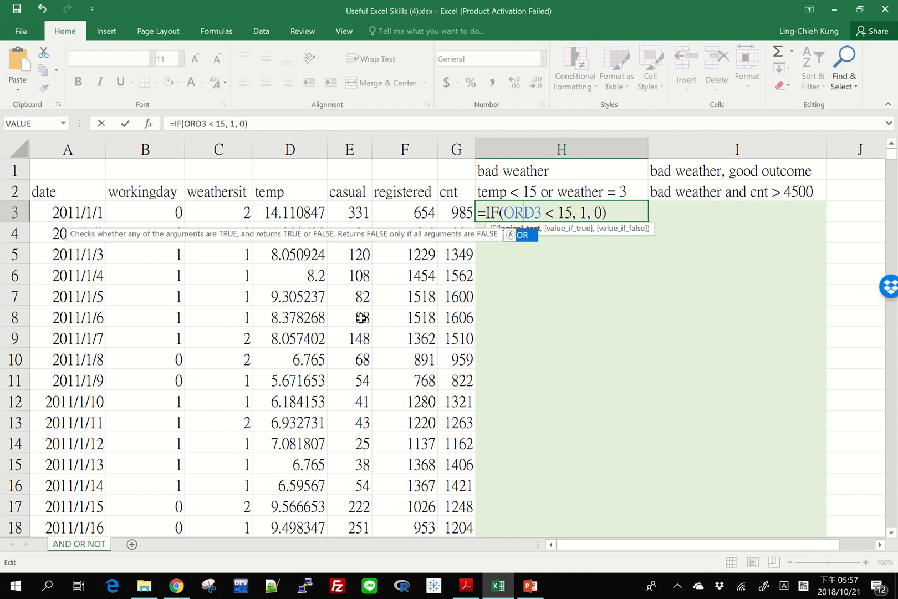
pyautogui.write('(')
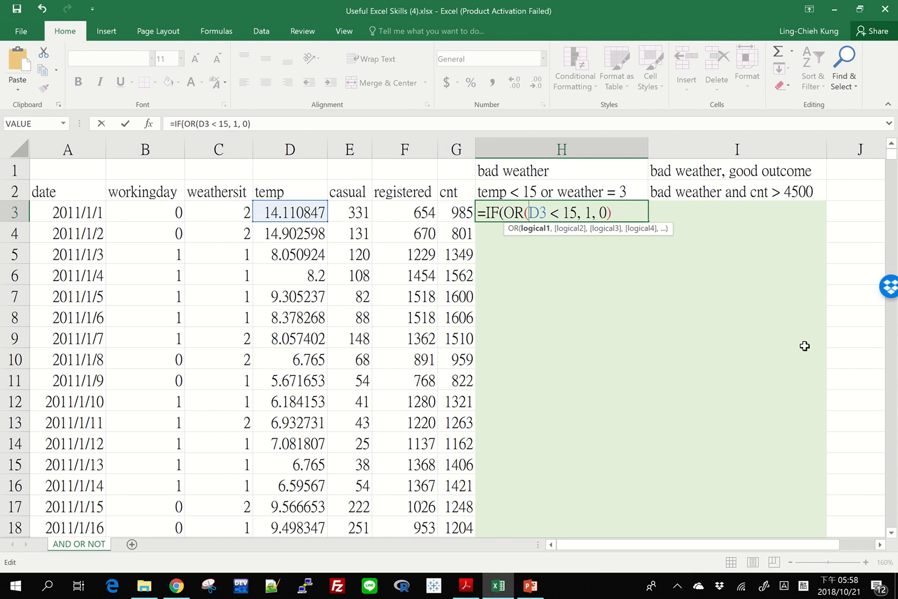
# Add C3 = 3 as the second OR condition and complete the H3 formula as =IF(OR(D3 < 15, C3 = 3), 1, 0)
pyautogui.press('Right')
pyautogui.press('Right')
pyautogui.press('Right')
pyautogui.press('Right')
pyautogui.press('Right')
pyautogui.press('Right')
pyautogui.press('Right')
pyautogui.write(',')
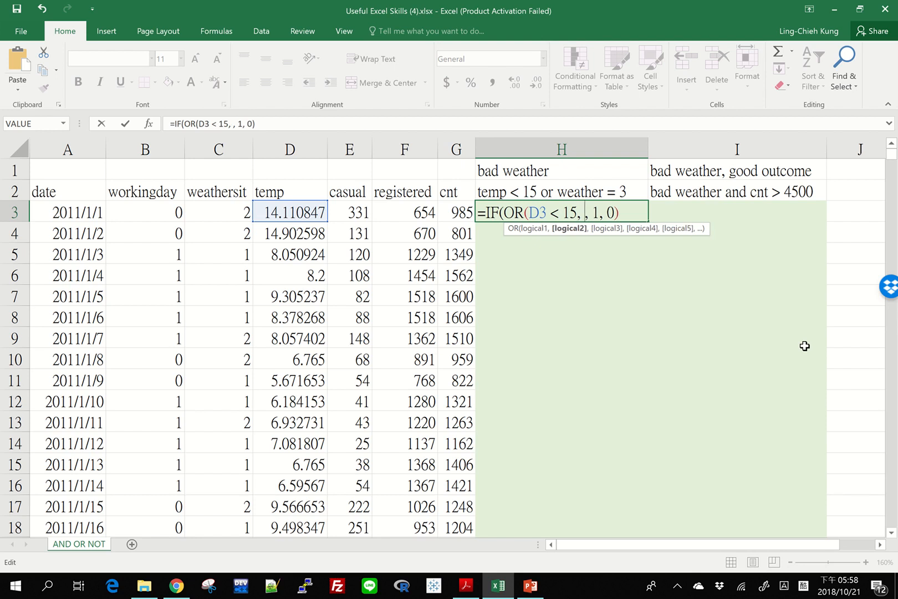
pyautogui.click(213, 210)
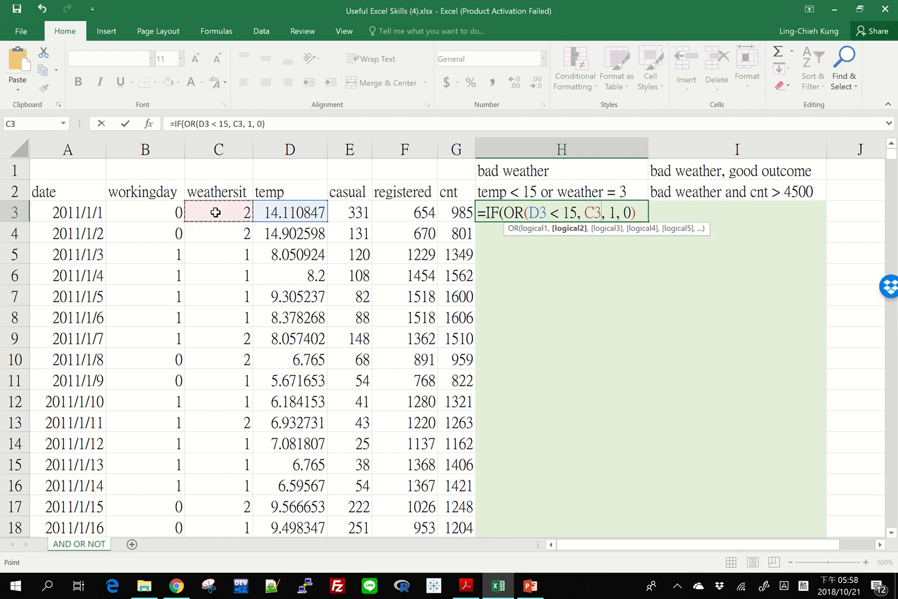
pyautogui.write('= 3)')
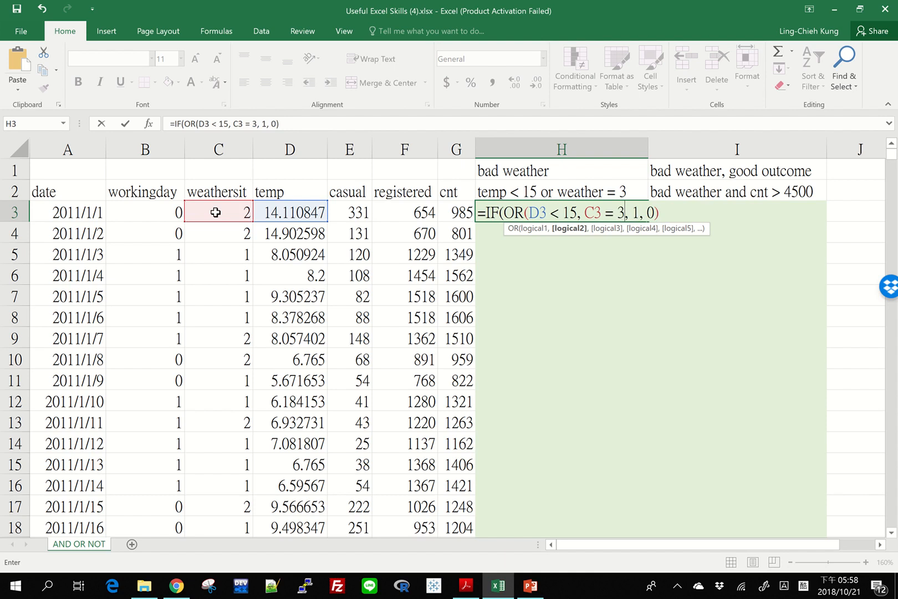
pyautogui.press('Right')
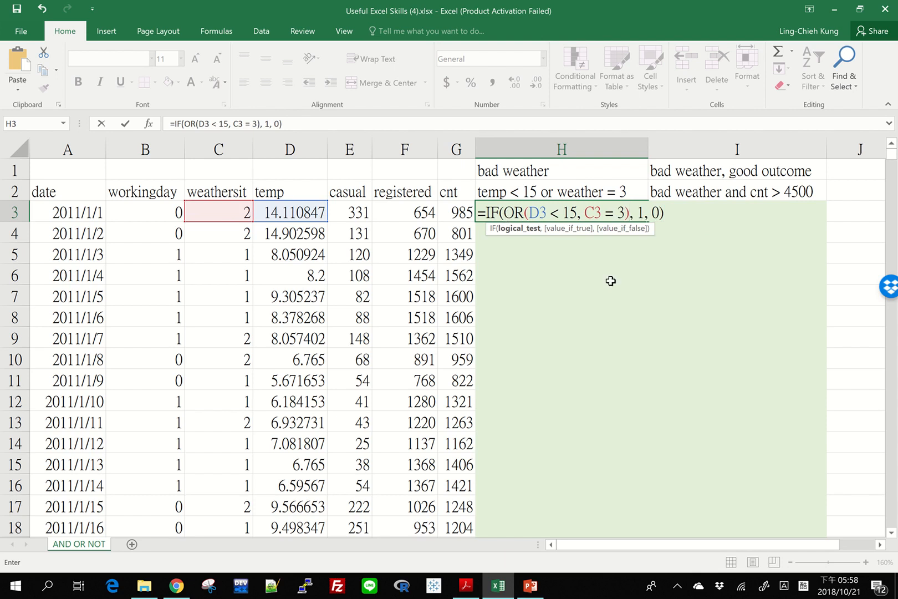
pyautogui.press('Return')
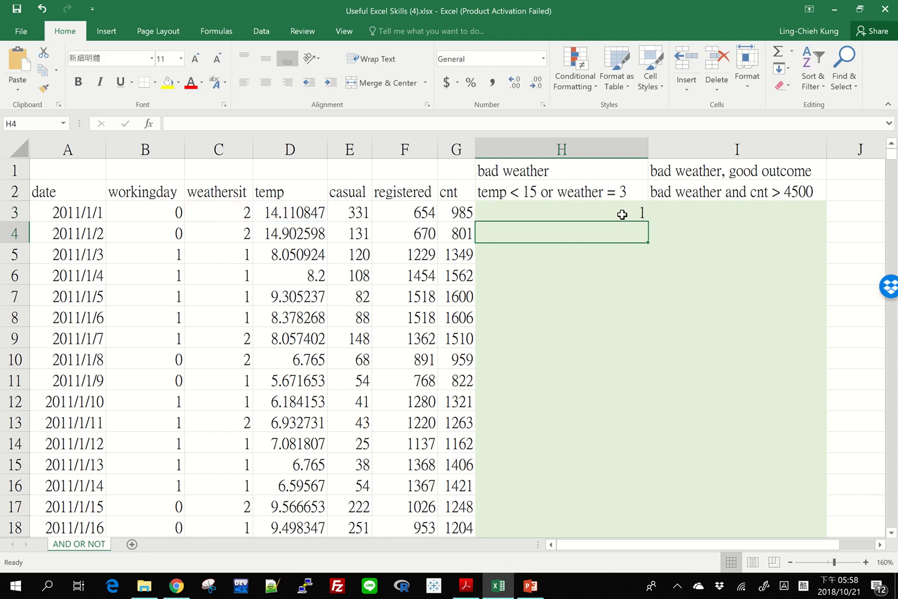
# Fill the bad weather formula from H3 down the rest of column H
pyautogui.click(624, 211)
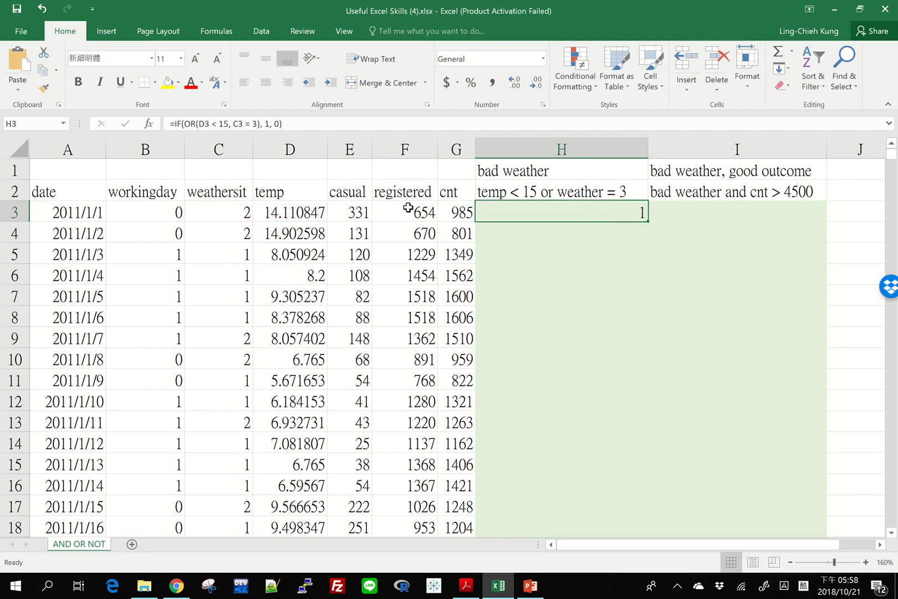
pyautogui.doubleClick(644, 221)
pyautogui.click(564, 245)
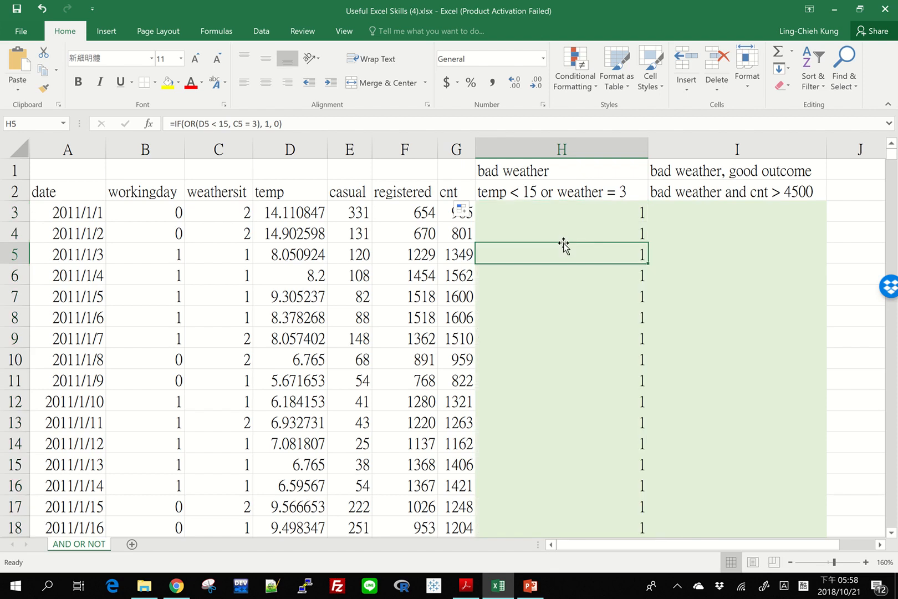
# Review the filled bad weather results down column H, ending on the 2011/2/14 row
pyautogui.click(590, 233)
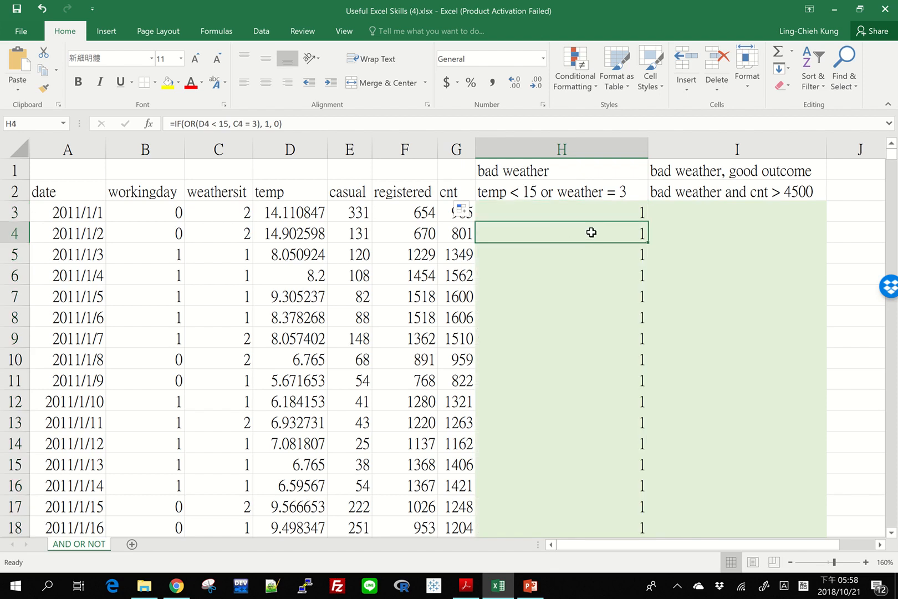
pyautogui.press('Down')
pyautogui.press('Down')
pyautogui.press('Down')
pyautogui.press('Down')
pyautogui.press('Down')
pyautogui.press('Down')
pyautogui.press('Down')
pyautogui.press('Down')
pyautogui.press('Down')
pyautogui.press('Down')
pyautogui.press('Down')
pyautogui.press('Down')
pyautogui.press('Down')
pyautogui.press('Down')
pyautogui.press('Down')
pyautogui.press('Down')
pyautogui.press('Down')
pyautogui.press('Down')
pyautogui.press('Down')
pyautogui.press('Down')
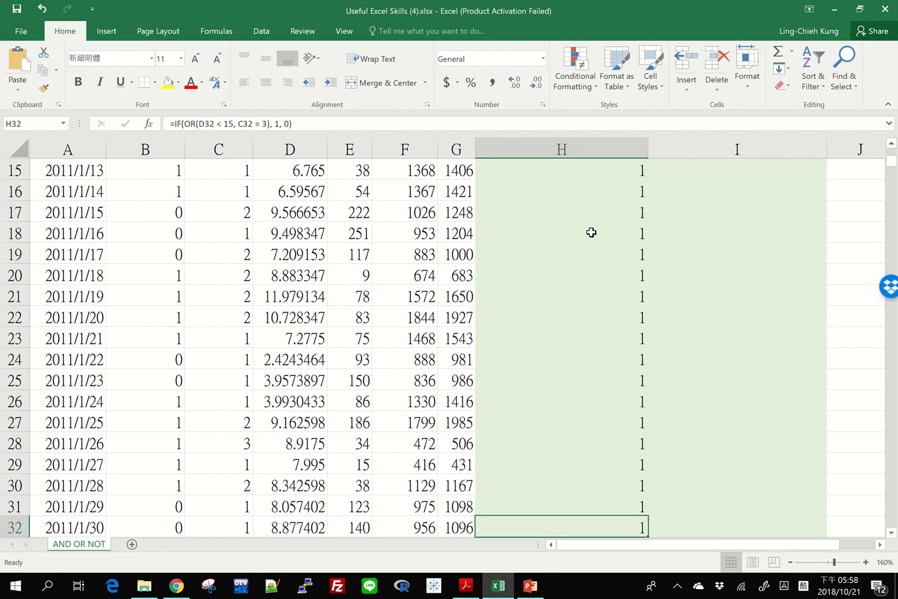
pyautogui.press('Down')
pyautogui.press('Down')
pyautogui.press('Down')
pyautogui.press('Down')
pyautogui.press('Down')
pyautogui.press('Down')
pyautogui.press('Down')
pyautogui.press('Down')
pyautogui.press('Down')
pyautogui.press('Down')
pyautogui.press('Down')
pyautogui.press('Down')
pyautogui.press('Down')
pyautogui.press('Down')
pyautogui.press('Down')
pyautogui.press('Down')
pyautogui.press('Down')
pyautogui.press('Down')
pyautogui.press('Down')
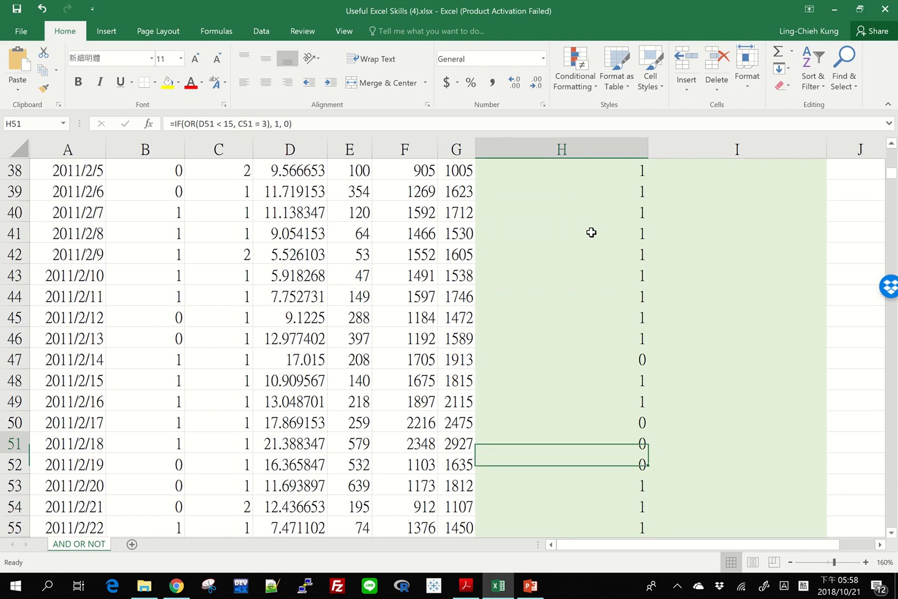
pyautogui.press('Up')
pyautogui.press('Up')
pyautogui.press('Up')
pyautogui.press('Up')
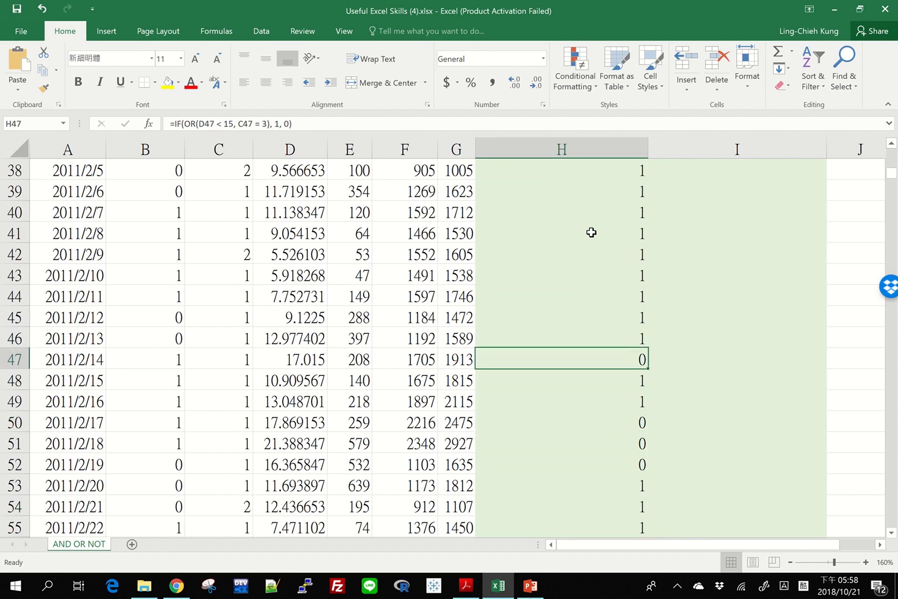
# Check the temp and weathersit values for 2011/2/14 against that row's bad weather result
pyautogui.press('Left')
pyautogui.press('Left')
pyautogui.press('Left')
pyautogui.press('Left')
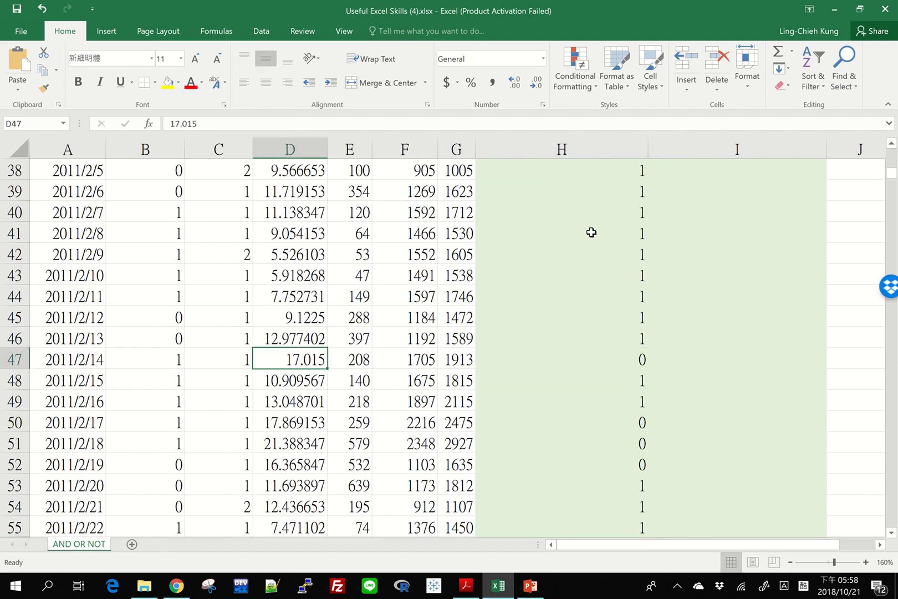
pyautogui.press('Left')
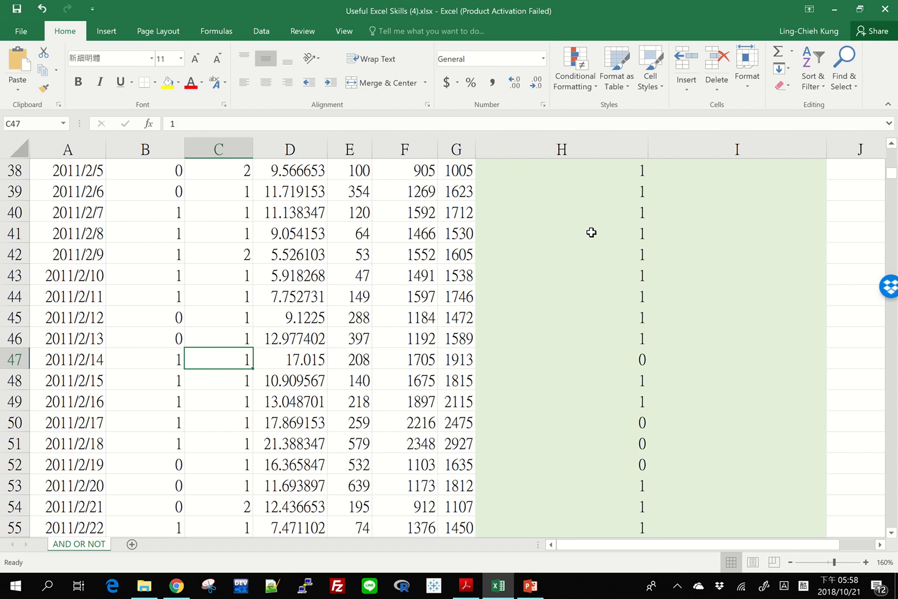
pyautogui.press('Right')
pyautogui.press('Right')
pyautogui.press('Right')
pyautogui.press('Right')
pyautogui.press('Right')
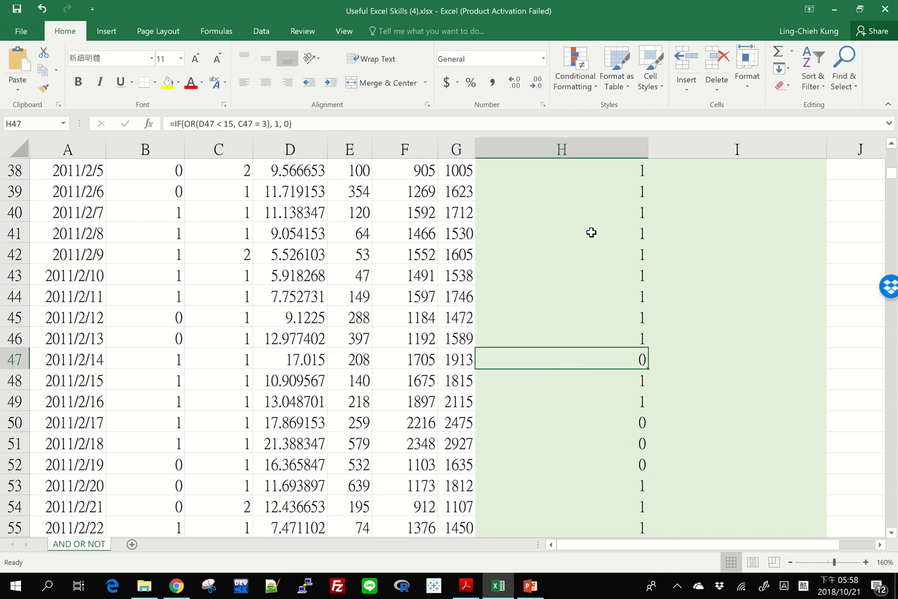
# Review the bad weather results in column H from the 2011/2/14 row down to the 2011/4/10 row
pyautogui.press('Down')
pyautogui.press('Down')
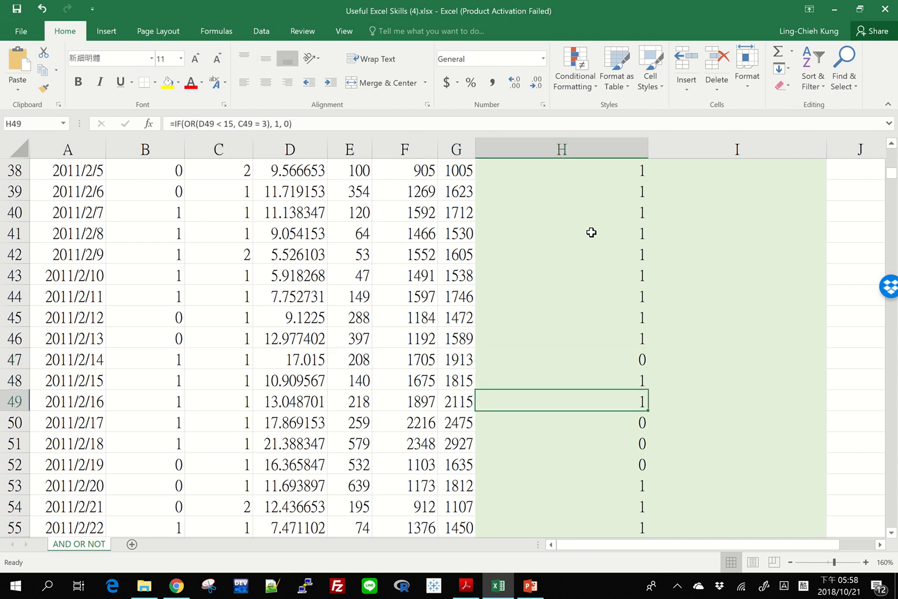
pyautogui.press('Up')
pyautogui.press('Down')
pyautogui.press('Down')
pyautogui.press('Down')
pyautogui.press('Down')
pyautogui.press('Down')
pyautogui.press('Down')
pyautogui.press('Down')
pyautogui.press('Down')
pyautogui.press('Down')
pyautogui.press('Down')
pyautogui.press('Down')
pyautogui.press('Down')
pyautogui.press('Down')
pyautogui.press('Down')
pyautogui.press('Down')
pyautogui.press('Down')
pyautogui.press('Down')
pyautogui.press('Down')
pyautogui.press('Down')
pyautogui.press('Down')
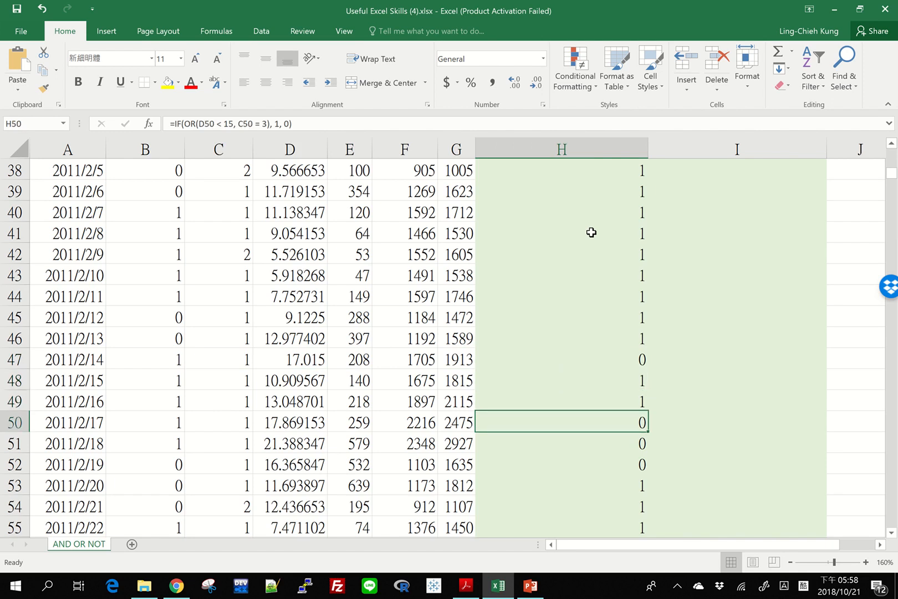
pyautogui.press('Down')
pyautogui.press('Down')
pyautogui.press('Down')
pyautogui.press('Down')
pyautogui.press('Down')
pyautogui.press('Down')
pyautogui.press('Down')
pyautogui.press('Down')
pyautogui.press('Down')
pyautogui.press('Down')
pyautogui.press('Down')
pyautogui.press('Down')
pyautogui.press('Down')
pyautogui.press('Down')
pyautogui.press('Down')
pyautogui.press('Down')
pyautogui.press('Down')
pyautogui.press('Down')
pyautogui.press('Down')
pyautogui.press('Down')
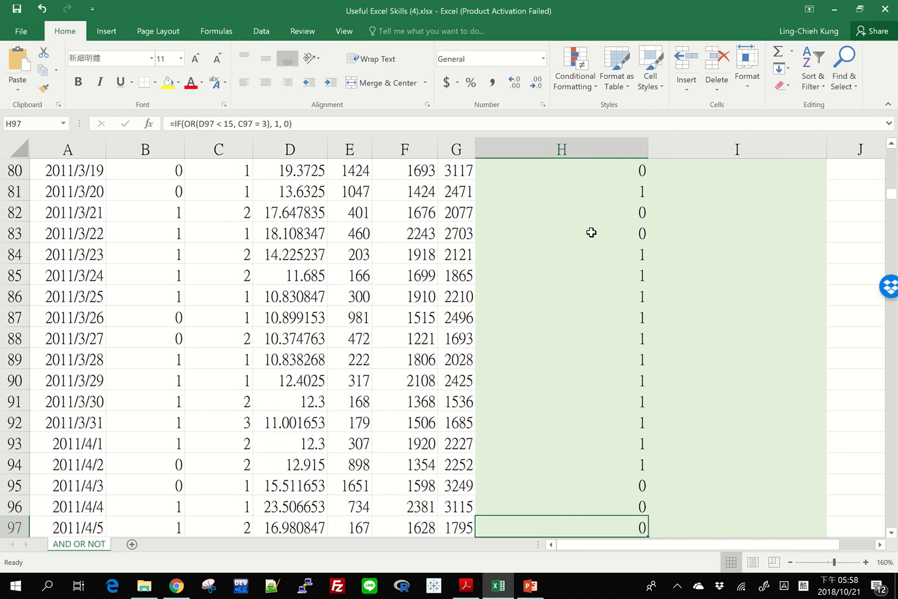
pyautogui.press('Up')
pyautogui.press('Up')
pyautogui.press('Up')
pyautogui.press('Up')
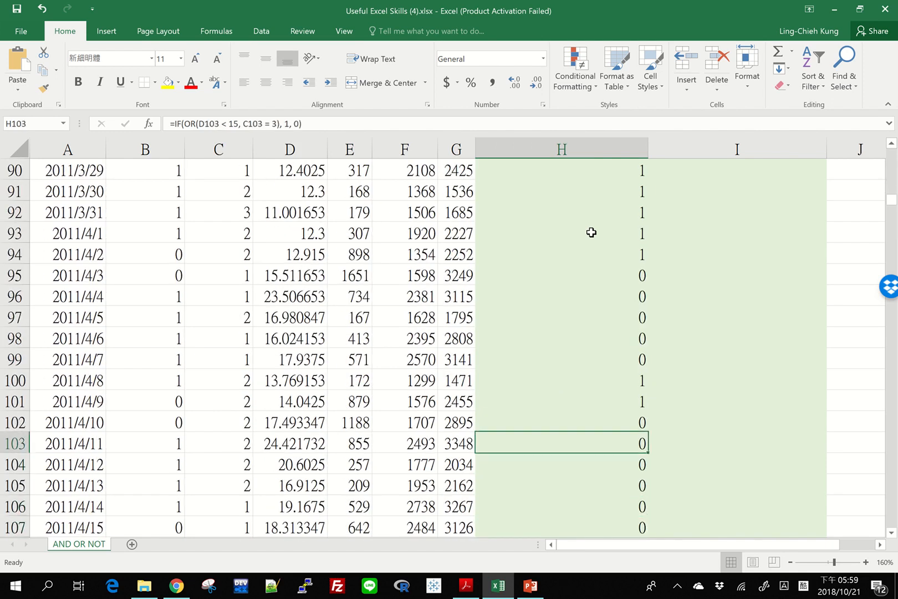
pyautogui.press('Up')
pyautogui.press('Up')
pyautogui.press('Up')
pyautogui.press('Up')
pyautogui.press('Up')
pyautogui.press('Up')
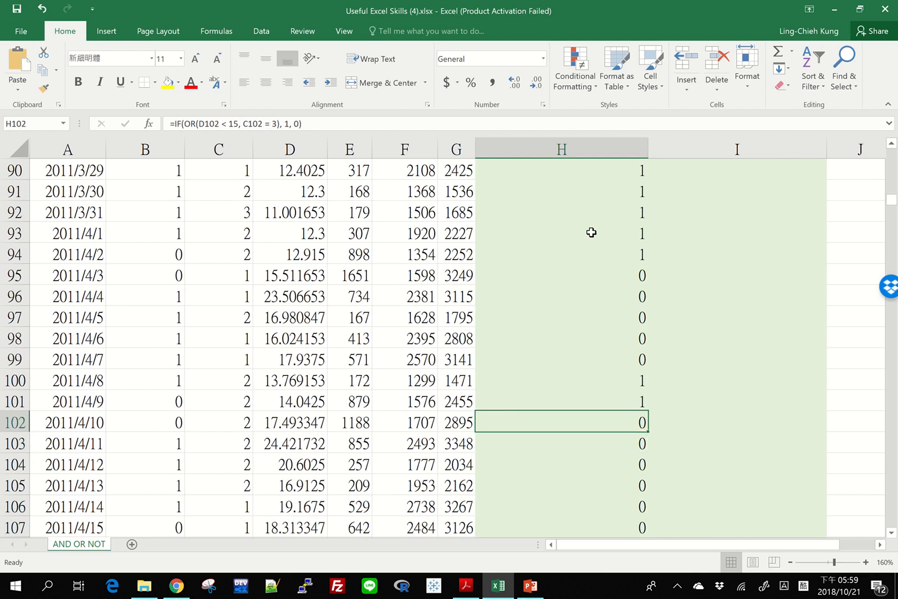
# Review the bad weather results in column H from the 2011/4/10 row down through September 2011, ending on the 2011/9/8 row
pyautogui.press('Down')
pyautogui.press('Down')
pyautogui.press('Down')
pyautogui.press('Down')
pyautogui.press('Down')
pyautogui.press('Down')
pyautogui.press('Down')
pyautogui.press('Down')
pyautogui.press('Down')
pyautogui.press('Down')
pyautogui.press('Down')
pyautogui.press('Down')
pyautogui.press('Down')
pyautogui.press('Down')
pyautogui.press('Down')
pyautogui.press('Down')
pyautogui.press('Down')
pyautogui.press('Down')
pyautogui.press('Down')
pyautogui.press('Down')
pyautogui.press('Down')
pyautogui.press('Down')
pyautogui.press('Down')
pyautogui.press('Down')
pyautogui.press('Down')
pyautogui.press('Down')
pyautogui.press('Down')
pyautogui.press('Down')
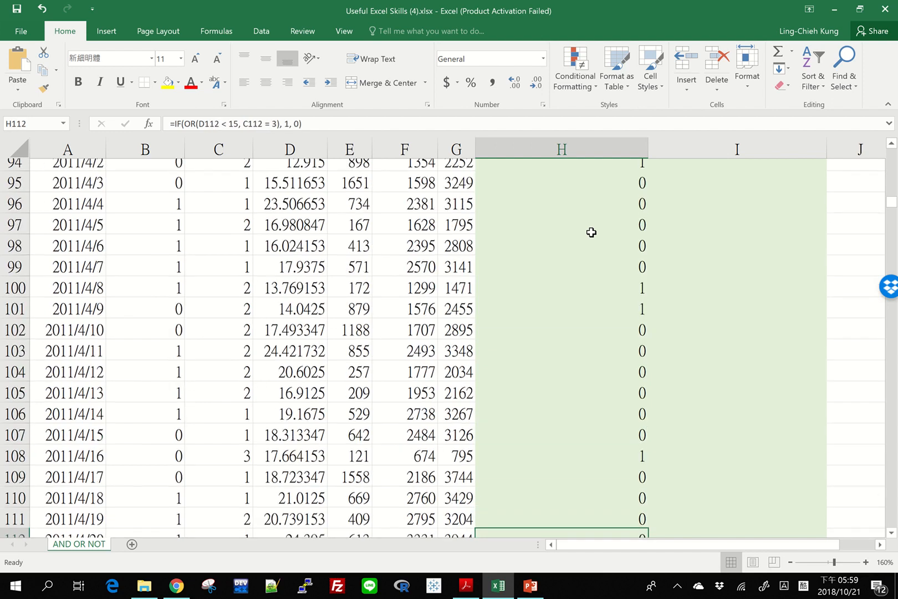
pyautogui.press('Down')
pyautogui.press('Down')
pyautogui.press('Down')
pyautogui.press('Down')
pyautogui.press('Down')
pyautogui.press('Down')
pyautogui.press('Down')
pyautogui.press('Down')
pyautogui.press('Down')
pyautogui.press('Down')
pyautogui.press('Down')
pyautogui.press('Down')
pyautogui.press('Down')
pyautogui.press('Down')
pyautogui.press('Down')
pyautogui.press('Down')
pyautogui.press('Down')
pyautogui.press('Down')
pyautogui.press('Down')
pyautogui.press('Down')
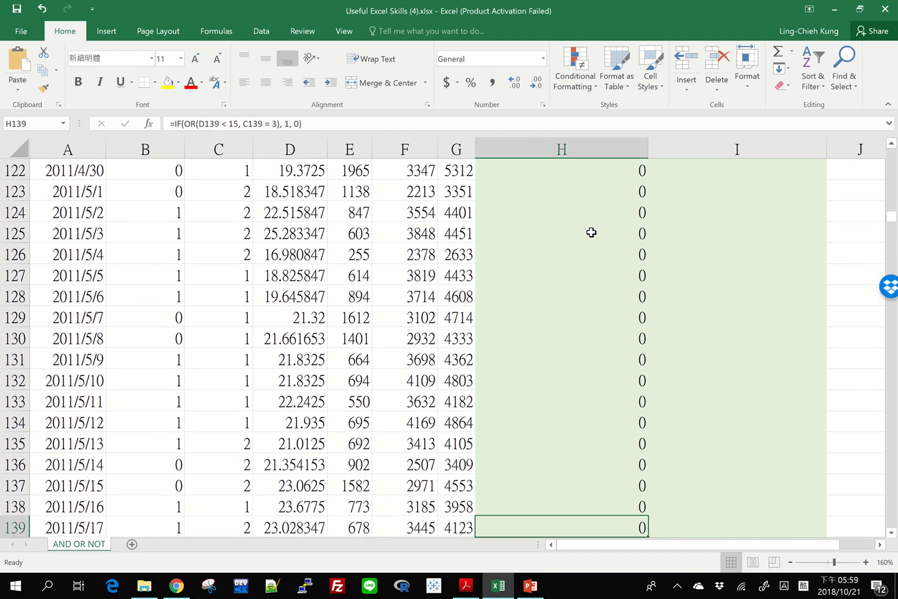
pyautogui.press('Down')
pyautogui.press('Down')
pyautogui.press('Down')
pyautogui.press('Down')
pyautogui.press('Down')
pyautogui.press('Down')
pyautogui.press('Down')
pyautogui.press('Down')
pyautogui.press('Down')
pyautogui.press('Down')
pyautogui.press('Down')
pyautogui.press('Down')
pyautogui.press('Down')
pyautogui.press('Down')
pyautogui.press('Down')
pyautogui.press('Down')
pyautogui.press('Down')
pyautogui.press('Down')
pyautogui.press('Down')
pyautogui.press('Down')
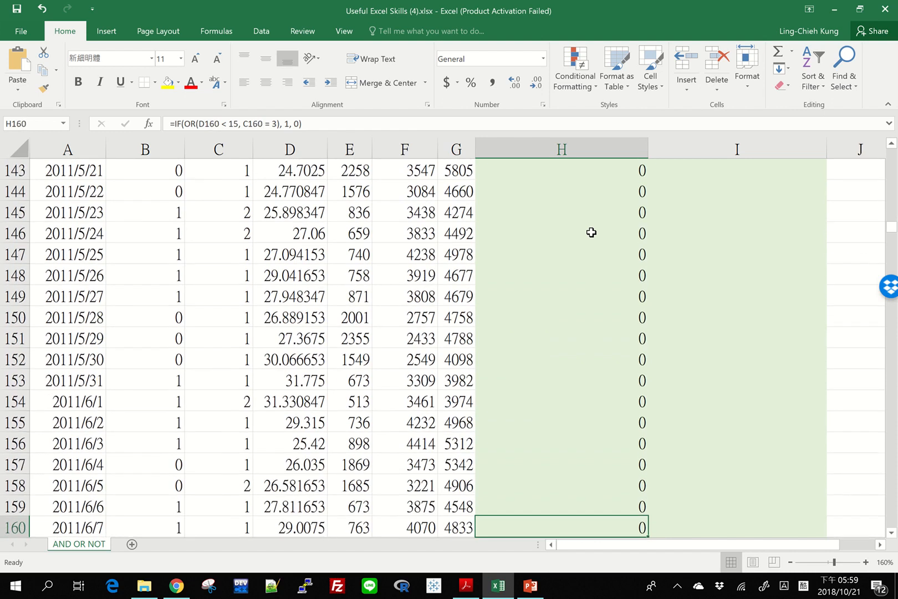
pyautogui.press('Down')
pyautogui.press('Down')
pyautogui.press('Down')
pyautogui.press('Down')
pyautogui.press('Down')
pyautogui.press('Down')
pyautogui.press('Down')
pyautogui.press('Down')
pyautogui.press('Down')
pyautogui.press('Down')
pyautogui.press('Down')
pyautogui.press('Down')
pyautogui.press('Down')
pyautogui.press('Down')
pyautogui.press('Down')
pyautogui.press('Down')
pyautogui.press('Down')
pyautogui.press('Down')
pyautogui.press('Down')
pyautogui.press('Down')
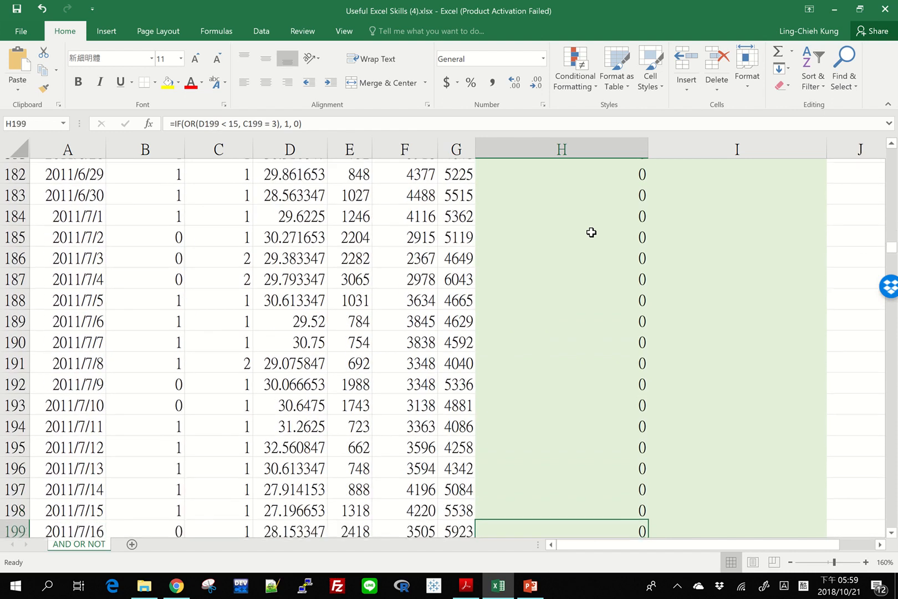
pyautogui.press('Down')
pyautogui.press('Down')
pyautogui.press('Down')
pyautogui.press('Down')
pyautogui.press('Down')
pyautogui.press('Down')
pyautogui.press('Down')
pyautogui.press('Down')
pyautogui.press('Down')
pyautogui.press('Down')
pyautogui.press('Down')
pyautogui.press('Down')
pyautogui.press('Down')
pyautogui.press('Down')
pyautogui.press('Down')
pyautogui.press('Down')
pyautogui.press('Down')
pyautogui.press('Down')
pyautogui.press('Down')
pyautogui.press('Down')
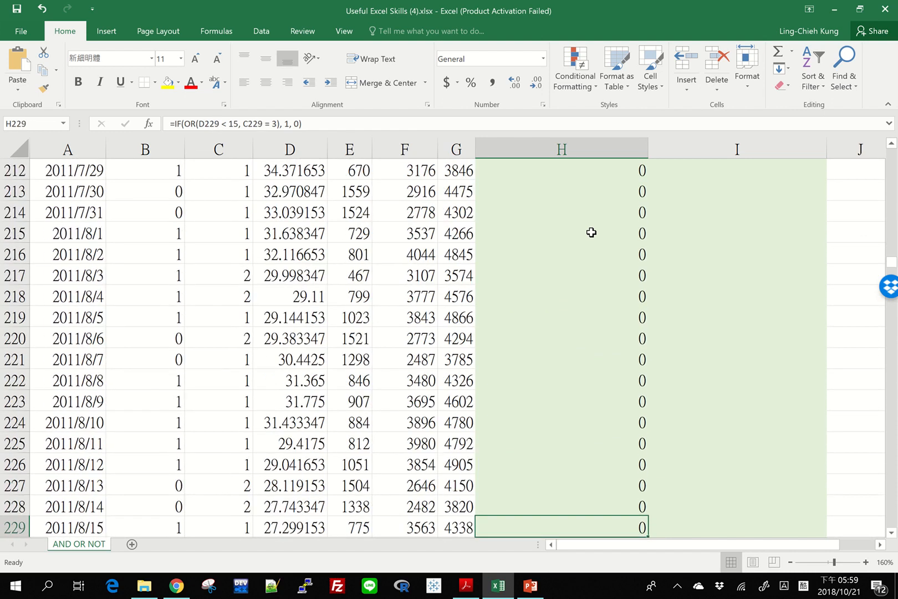
pyautogui.press('Up')
pyautogui.press('Up')
pyautogui.press('Up')
pyautogui.press('Up')
pyautogui.press('Up')
pyautogui.press('Up')
pyautogui.press('Up')
pyautogui.press('Up')
pyautogui.press('Up')
pyautogui.press('Up')
pyautogui.press('Up')
pyautogui.press('Up')
pyautogui.press('Up')
pyautogui.press('Up')
pyautogui.press('Up')
pyautogui.press('Up')
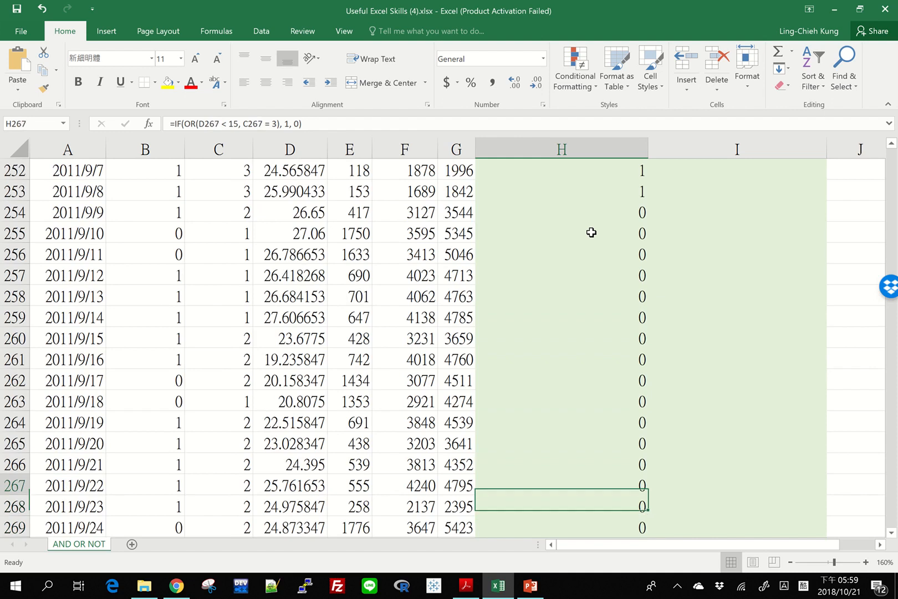
# Check the temp and weathersit values for 2011/9/8 against that row's bad weather result
pyautogui.press('Left')
pyautogui.press('Left')
pyautogui.press('Left')
pyautogui.press('Left')
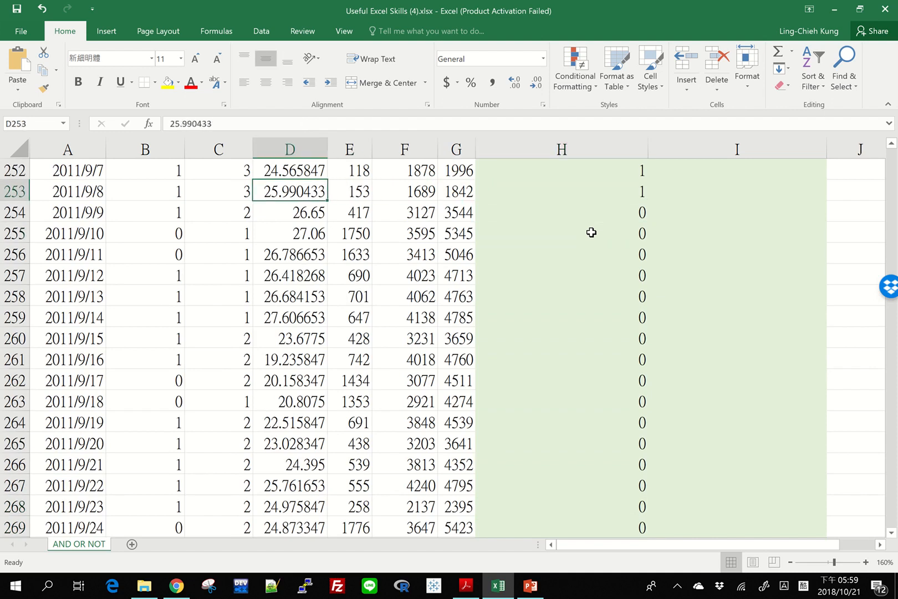
pyautogui.press('Left')
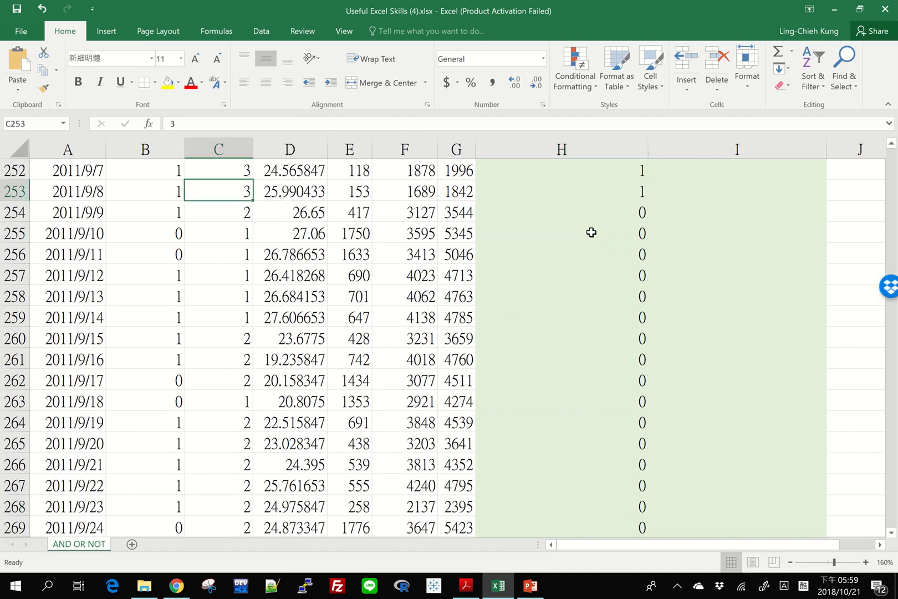
pyautogui.press('Right')
pyautogui.press('Right')
pyautogui.press('Right')
pyautogui.press('Right')
pyautogui.press('Right')
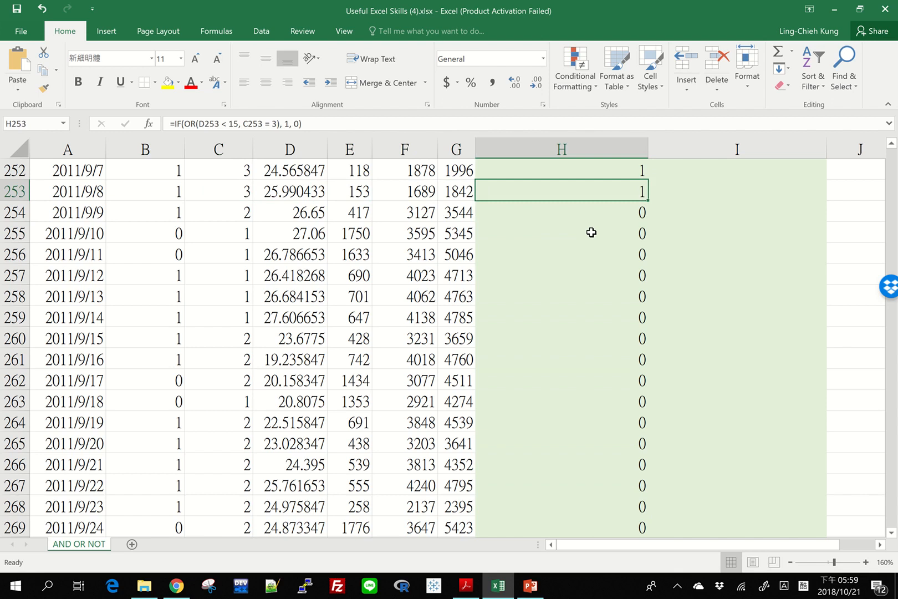
# Enter the formula =IF(AND(H3 = 1, G3 > 4500), 1, 0) in I3 for bad weather with a good outcome
pyautogui.hotkey('ctrl', 'Up')
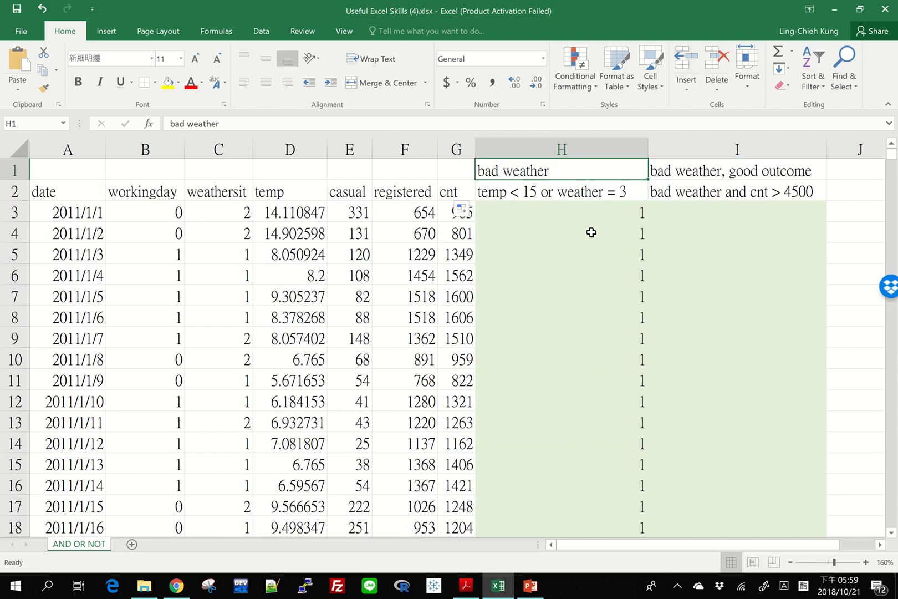
pyautogui.press('Down')
pyautogui.press('Down')
pyautogui.press('Right')
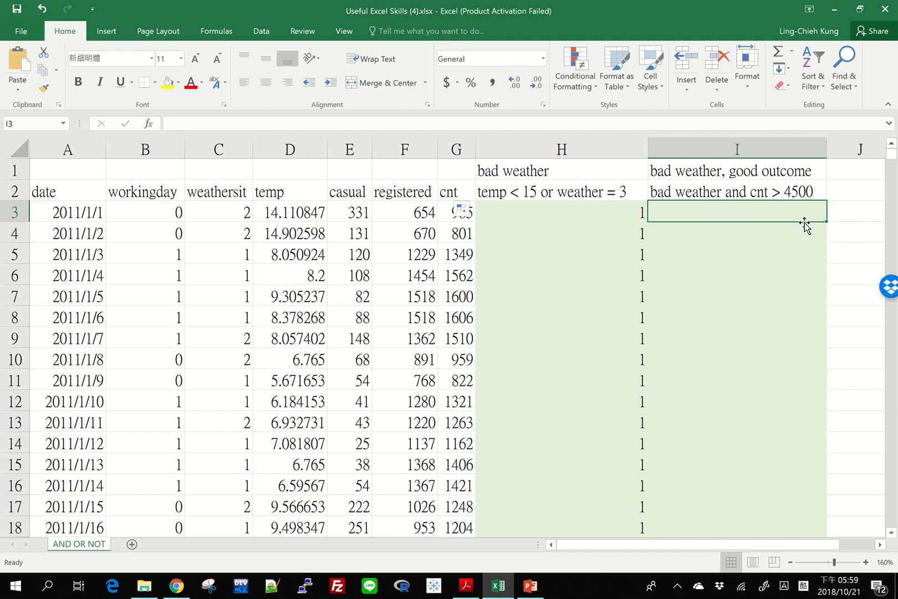
pyautogui.write('=if(')
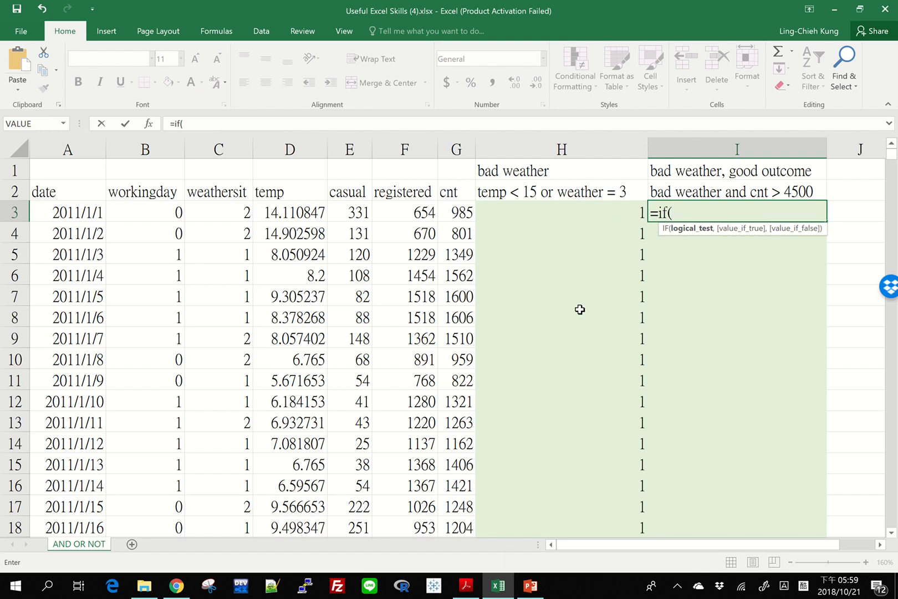
pyautogui.write('AND')
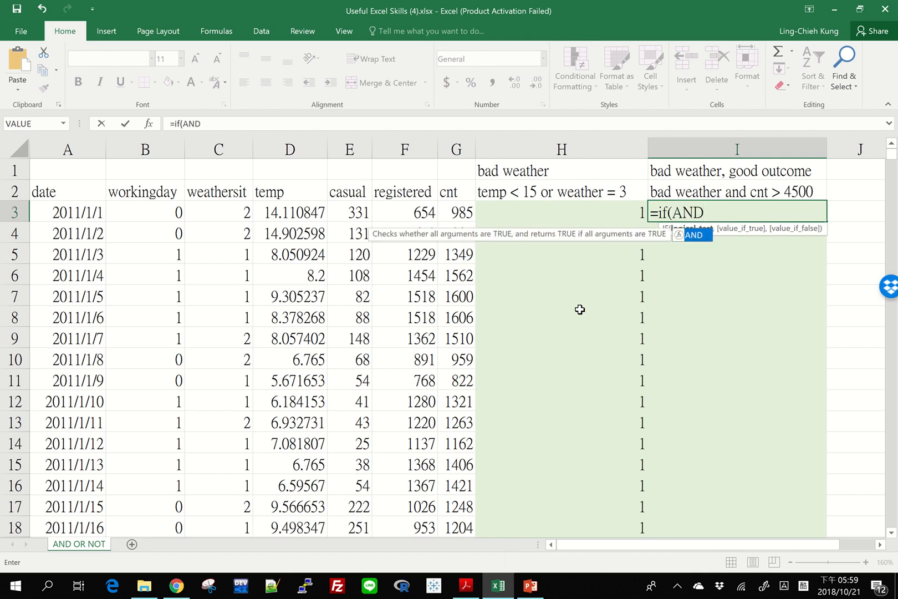
pyautogui.write('(')
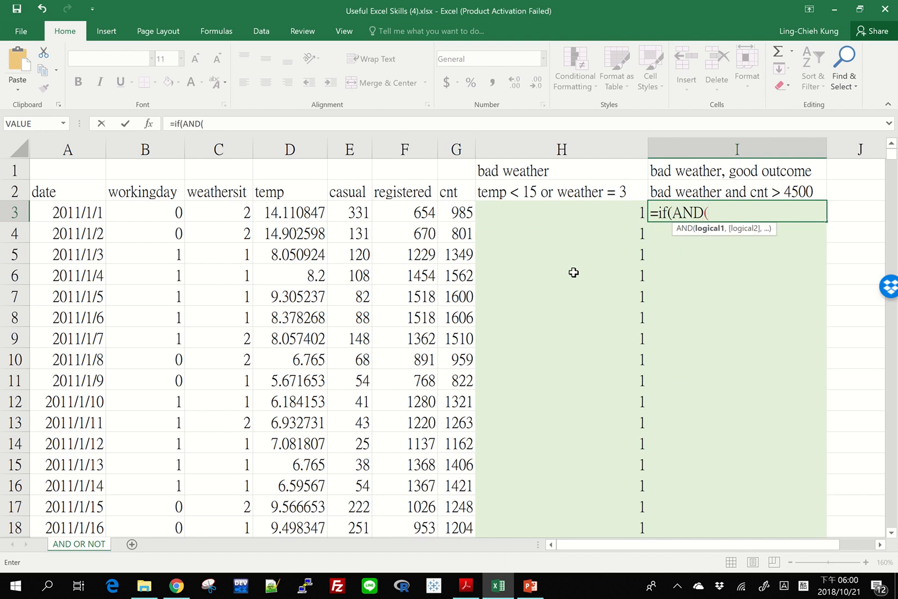
pyautogui.click(553, 208)
pyautogui.write('= ')
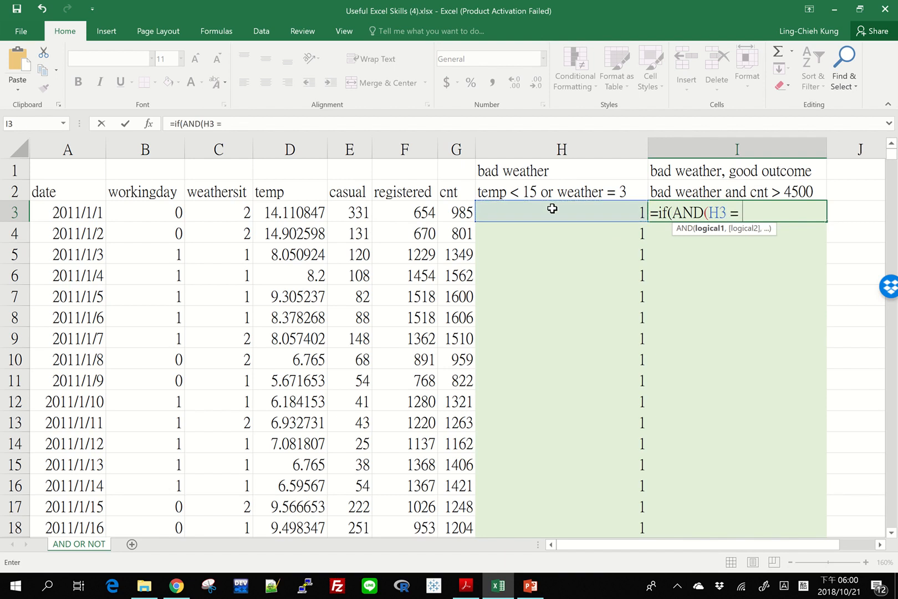
pyautogui.write('1,')
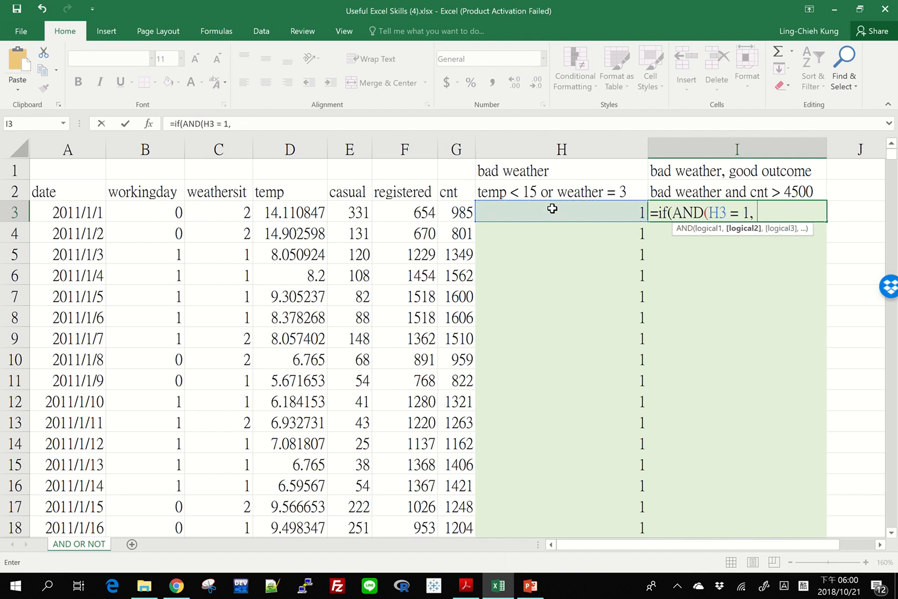
pyautogui.click(452, 215)
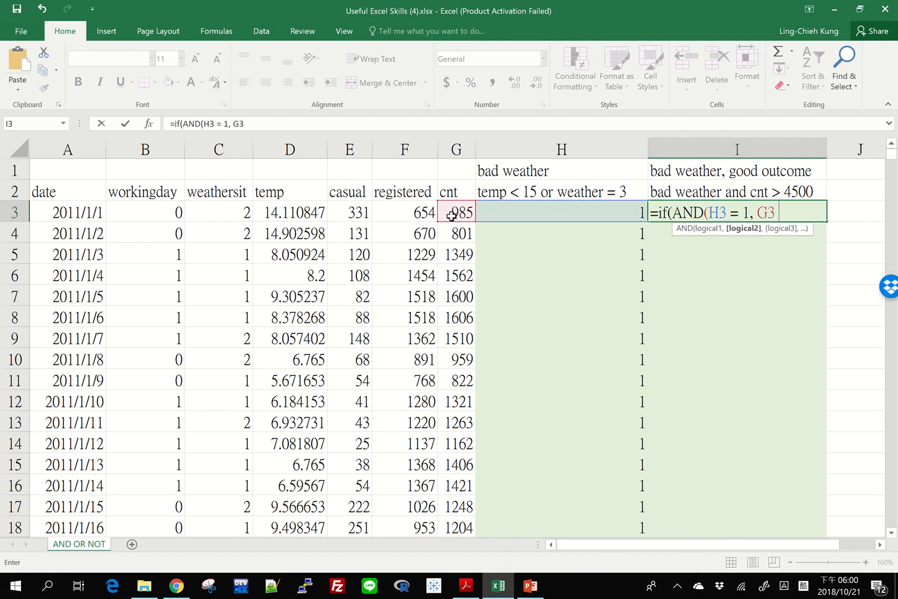
pyautogui.write('> 4500')
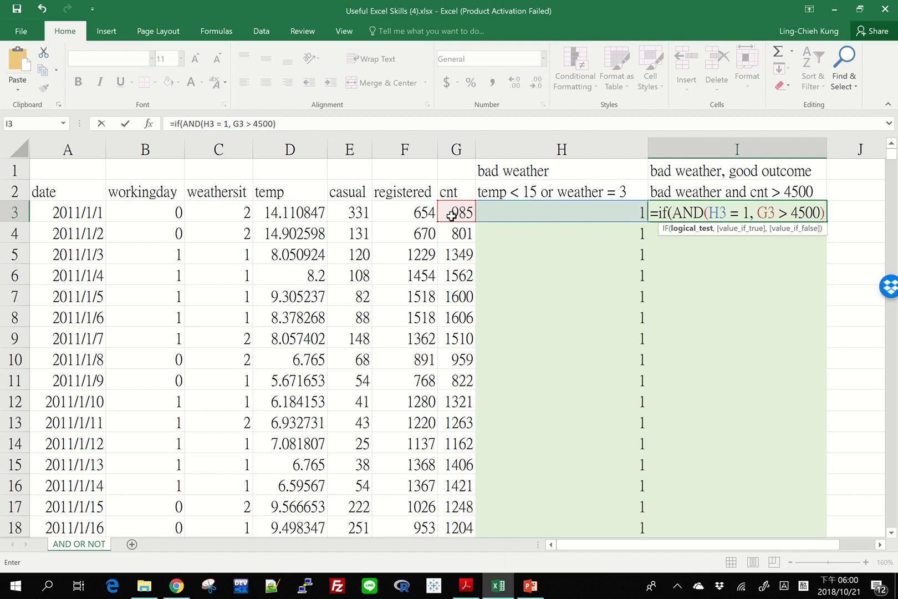
pyautogui.write(', 1')
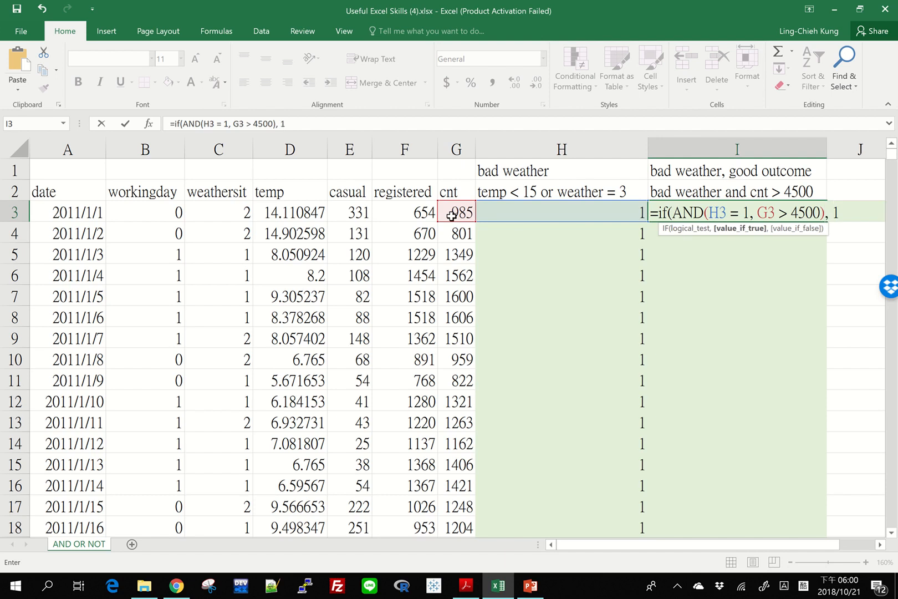
pyautogui.write(', 0')
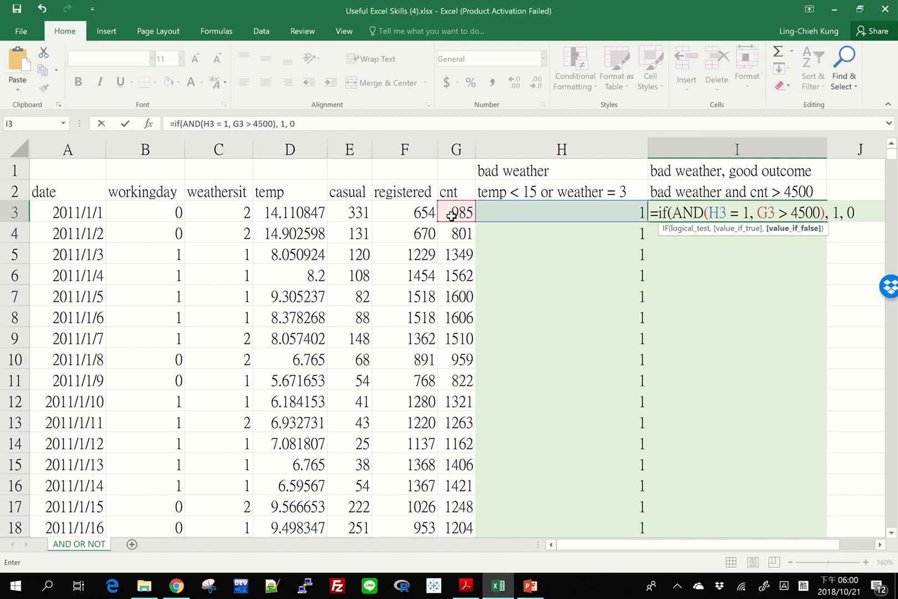
pyautogui.write(')')
pyautogui.press('Return')
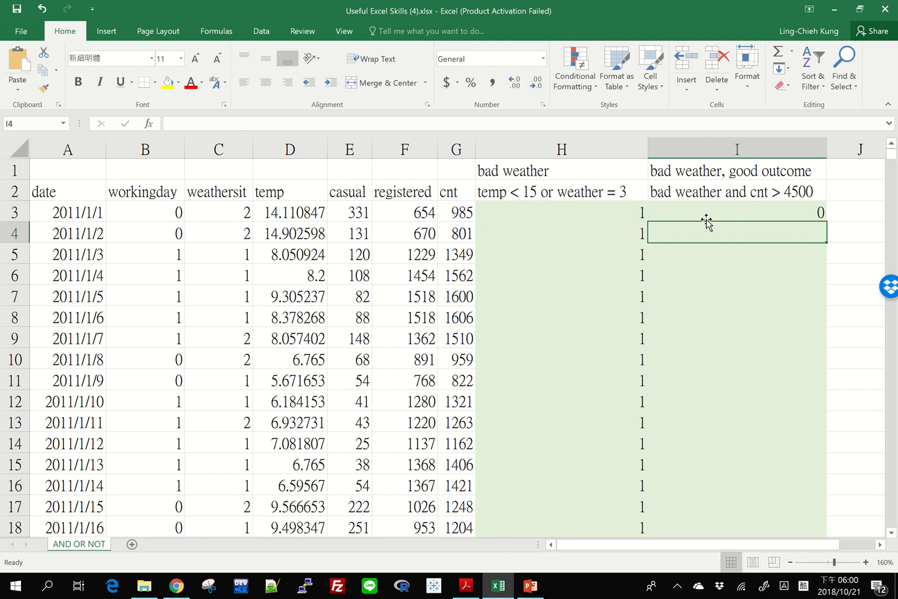
# Fill the bad weather, good outcome formula from I3 down the rest of column I
pyautogui.click(740, 217)
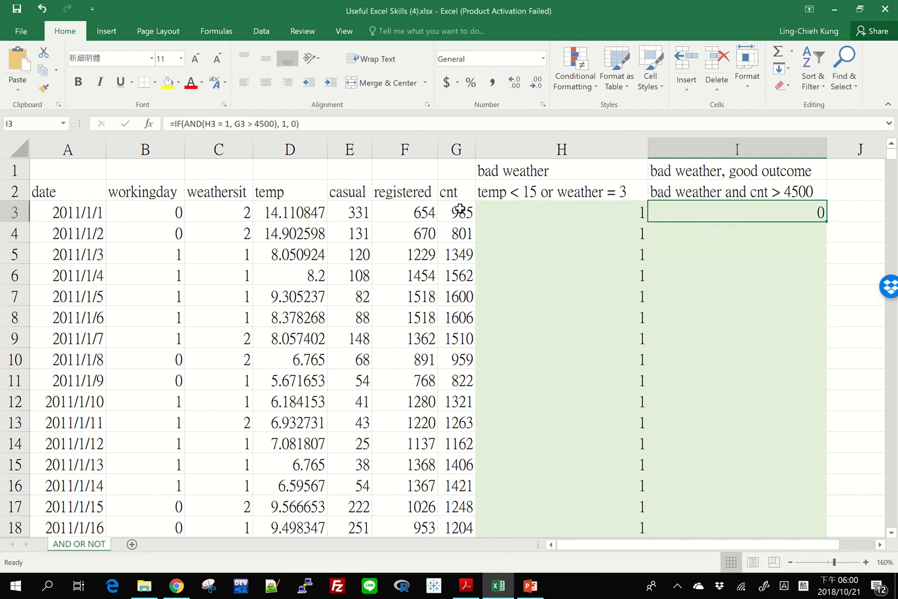
pyautogui.doubleClick(828, 221)
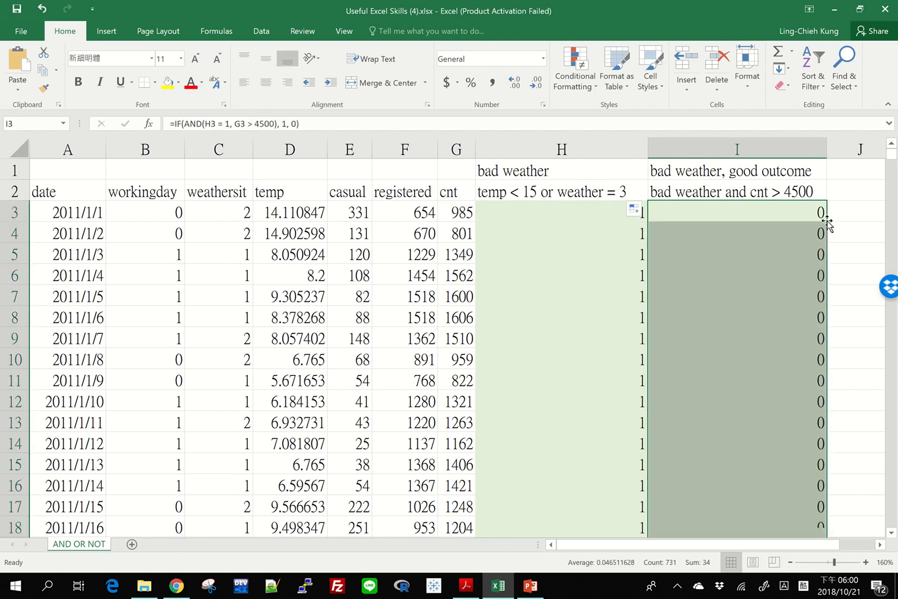
# Review the bad weather, good outcome results in column I from the first rows down through September 2012
pyautogui.scroll(-12, 728, 476)
pyautogui.scroll(-20, 729, 476)
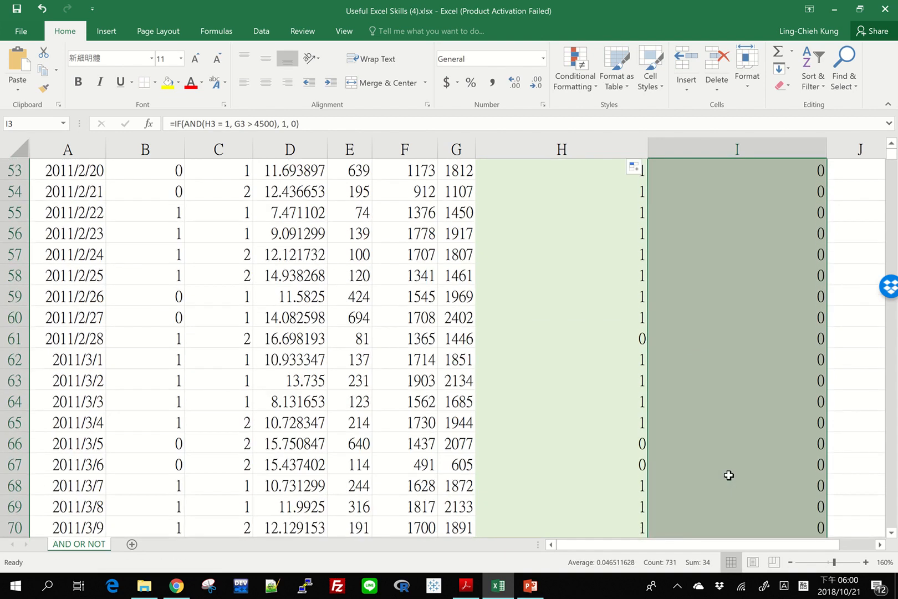
pyautogui.scroll(-20, 729, 476)
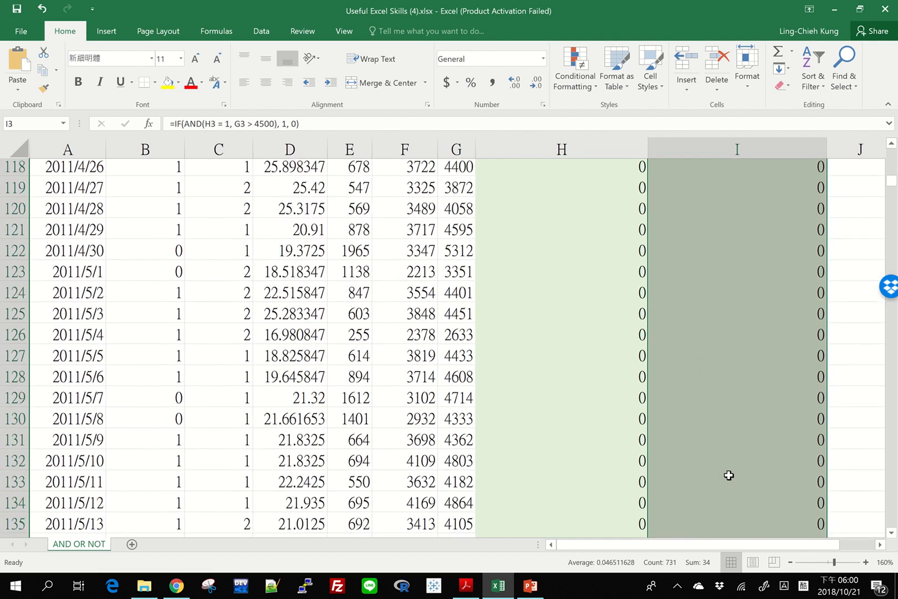
pyautogui.scroll(-20, 730, 475)
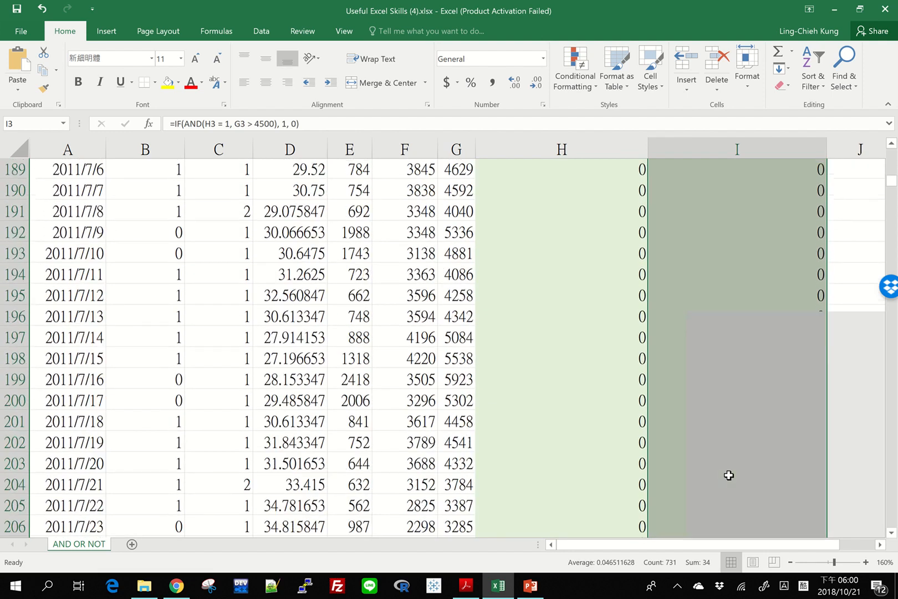
pyautogui.scroll(-20, 729, 475)
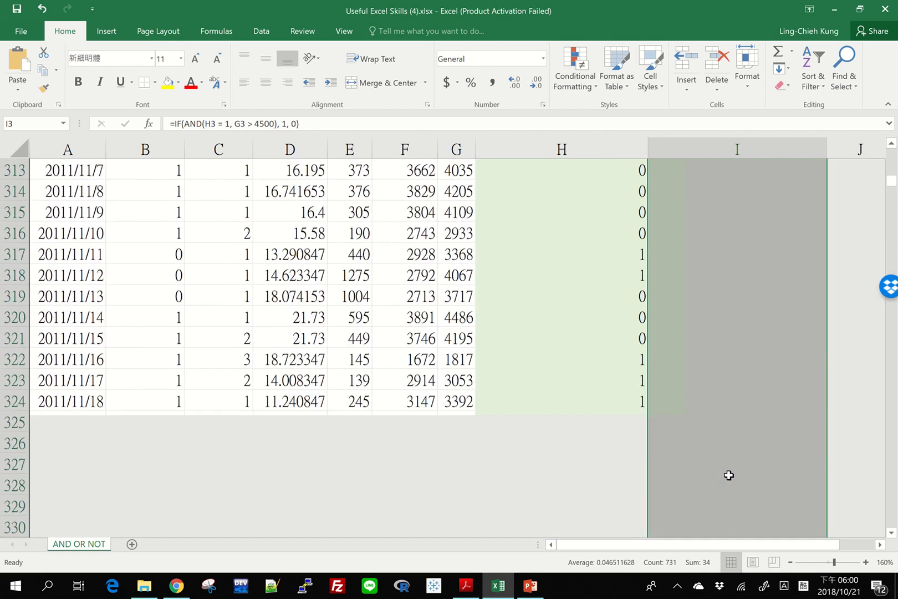
pyautogui.scroll(-20, 729, 476)
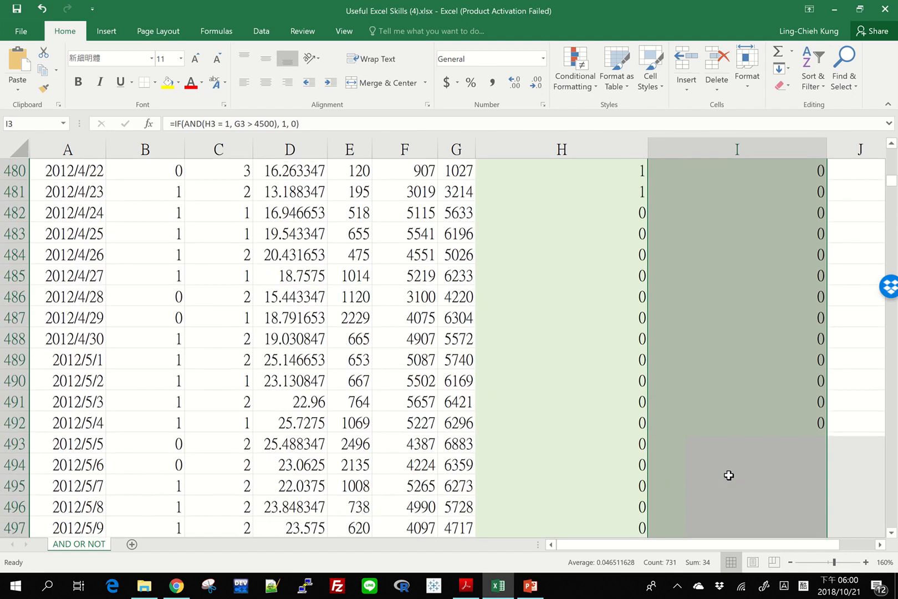
pyautogui.click(739, 359)
pyautogui.scroll(-20, 738, 360)
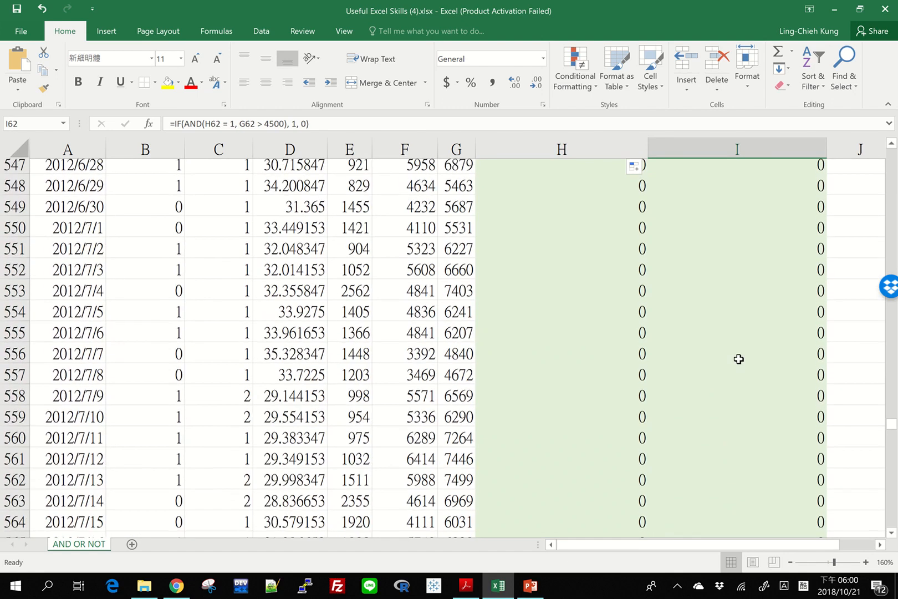
pyautogui.scroll(-3, 738, 359)
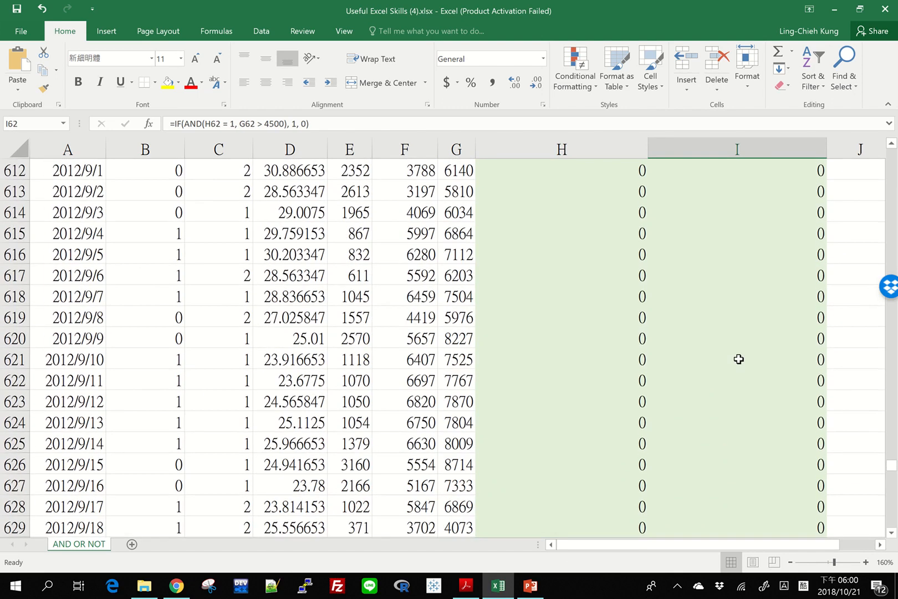
# Inspect the formula in I621 and the cells it references, leaving it unedited
pyautogui.click(738, 360)
pyautogui.click(255, 123)
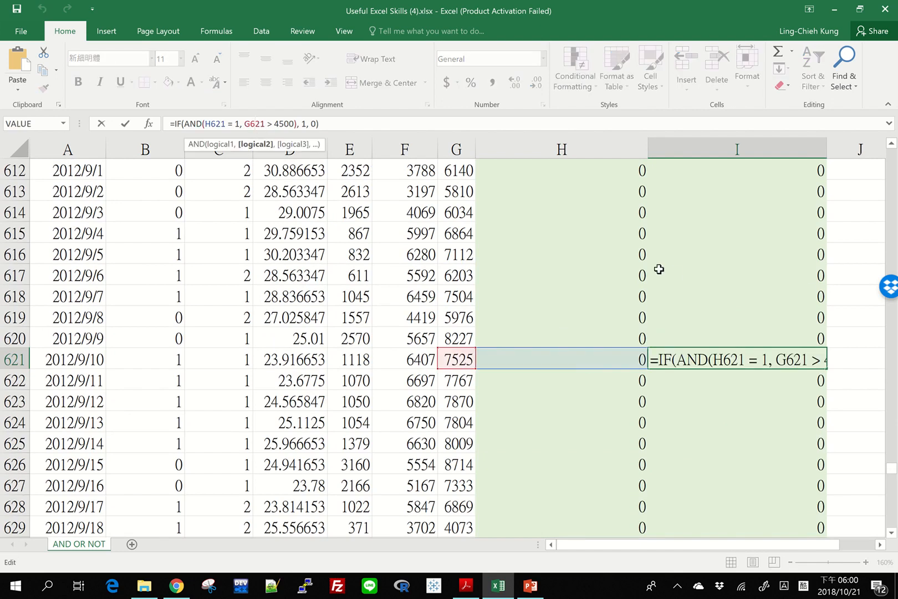
pyautogui.press('Escape')
# Go back up through column I to its first rows and inspect the AND formula in I4
pyautogui.scroll(20, 658, 269)
pyautogui.scroll(20, 659, 269)
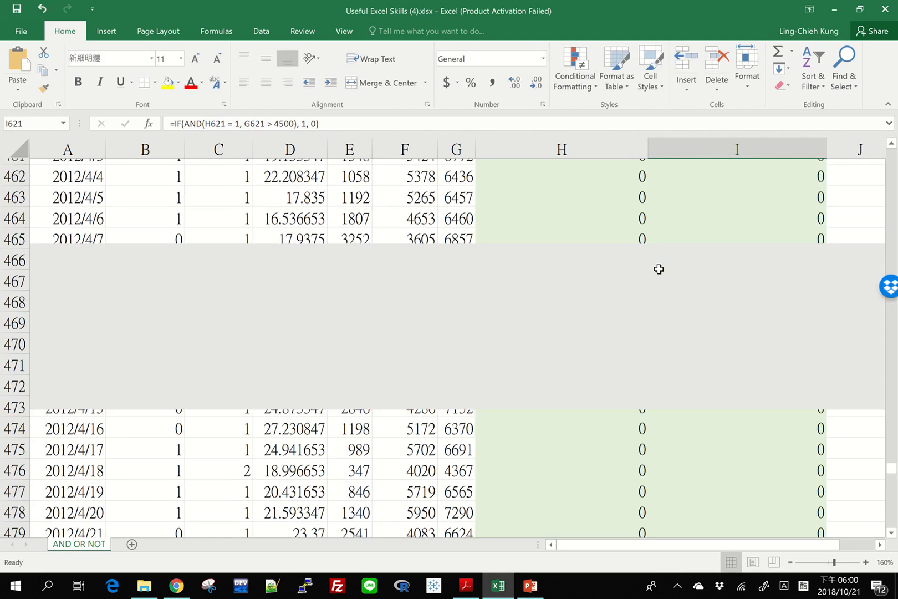
pyautogui.click(877, 387)
pyautogui.click(772, 397)
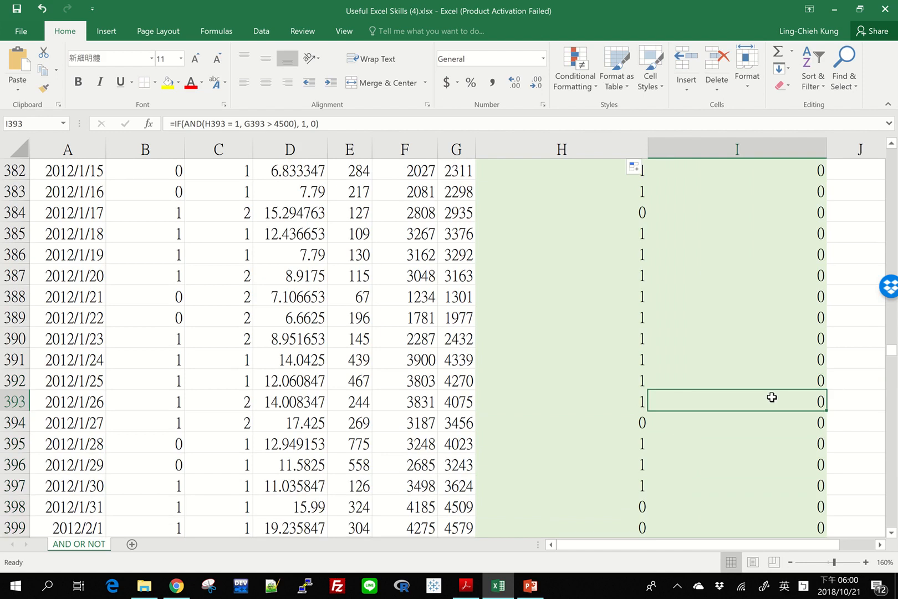
pyautogui.hotkey('ctrl', 'Up')
pyautogui.press('Down')
pyautogui.press('Down')
pyautogui.press('Down')
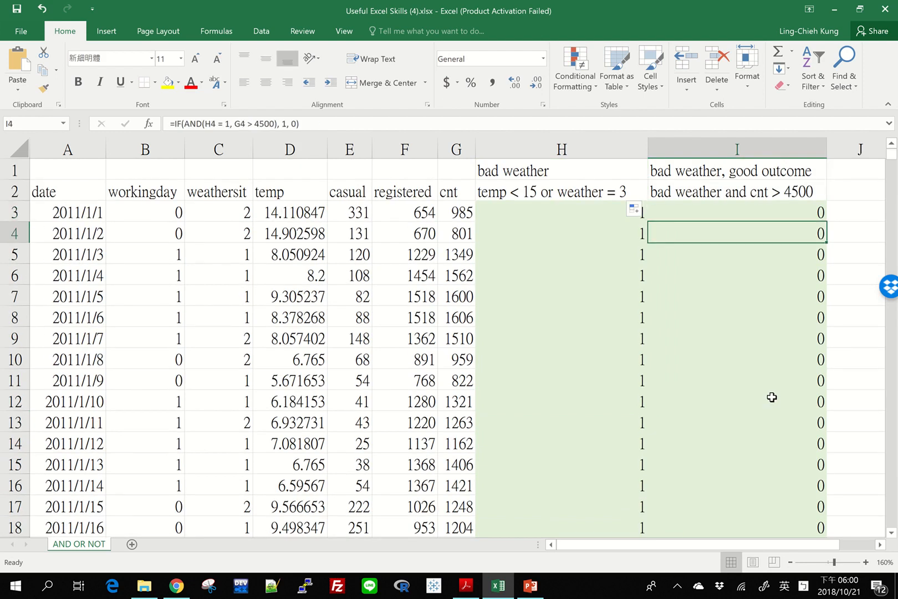
pyautogui.press('F2')
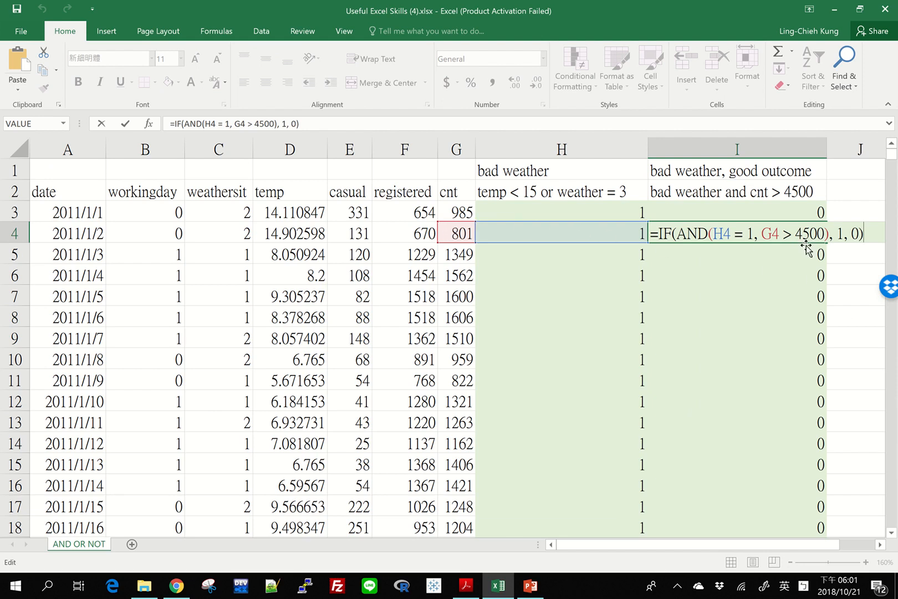
pyautogui.press('Escape')
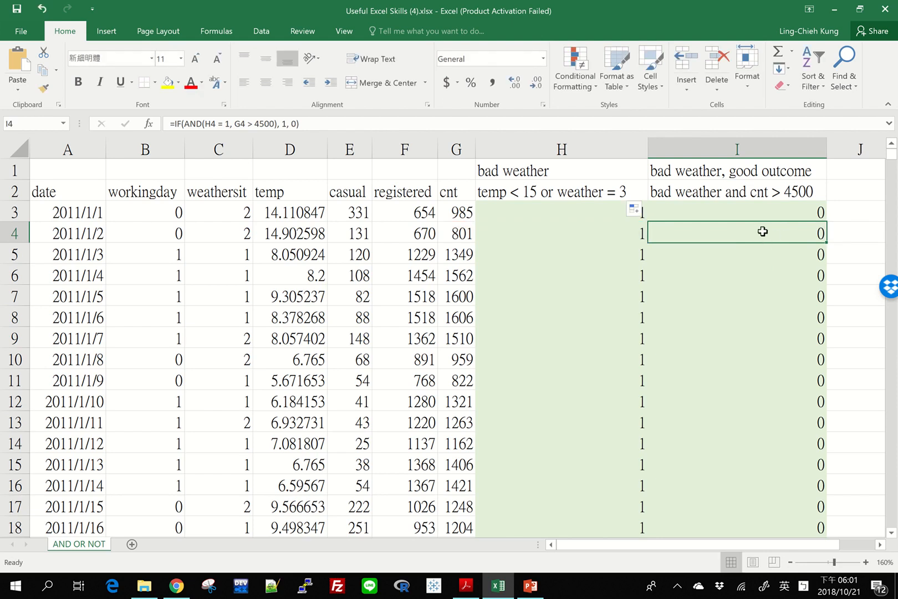
# Filter the data so that only rows with 1 in the "bad weather and cnt > 4500" column are shown
pyautogui.click(261, 31)
pyautogui.click(333, 70)
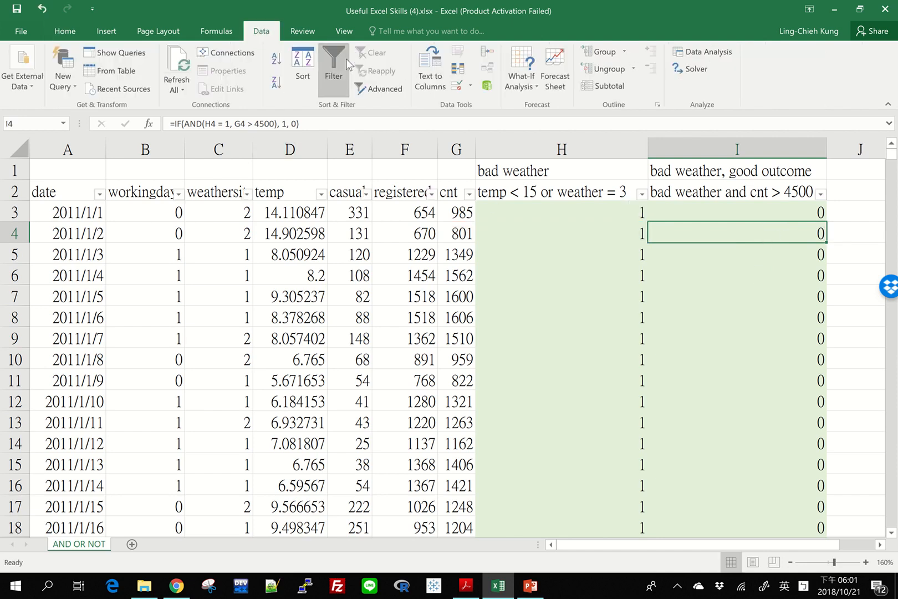
pyautogui.click(820, 194)
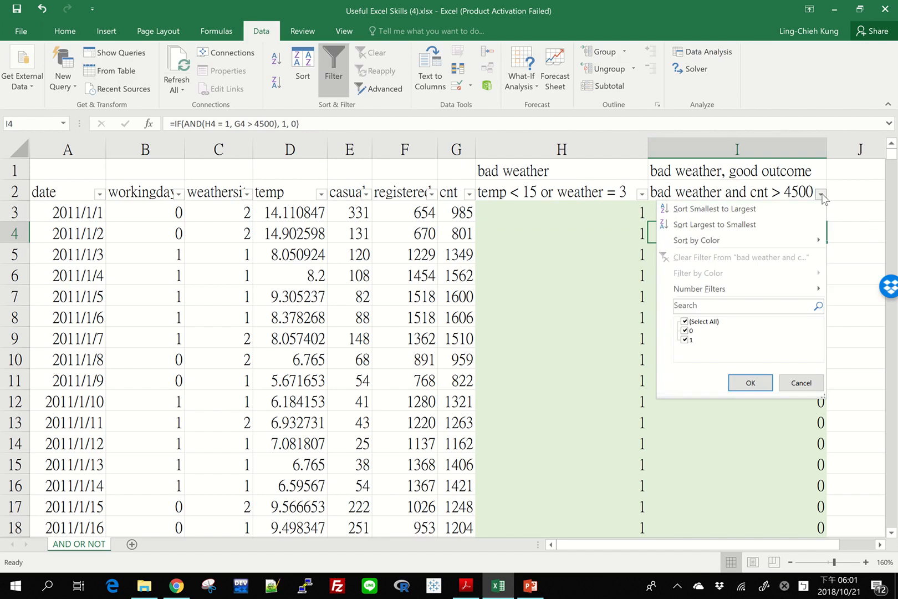
pyautogui.click(684, 330)
pyautogui.click(756, 388)
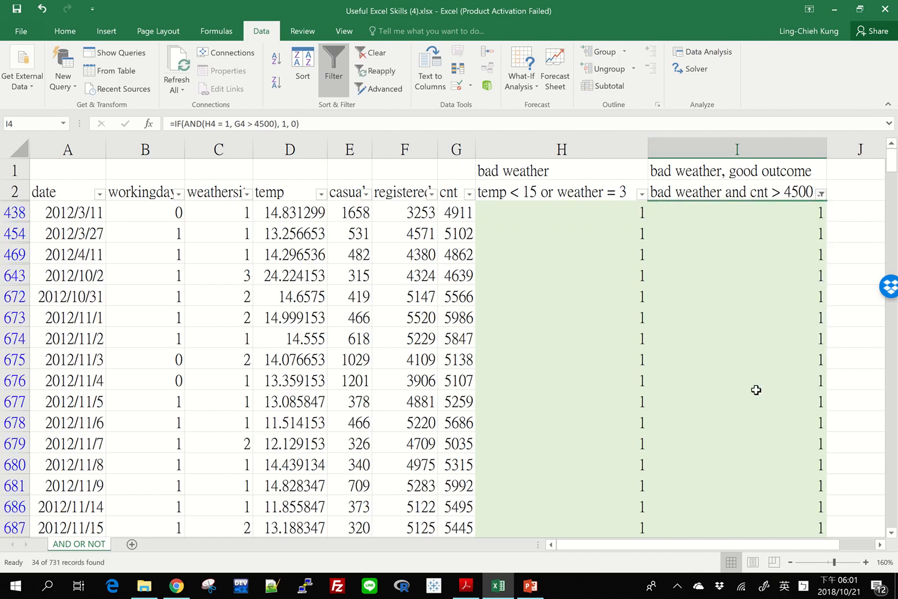
# Check the bad weather flags and cnt values of the filtered rows, including 2012/3/11 and 2012/11/4
pyautogui.click(631, 210)
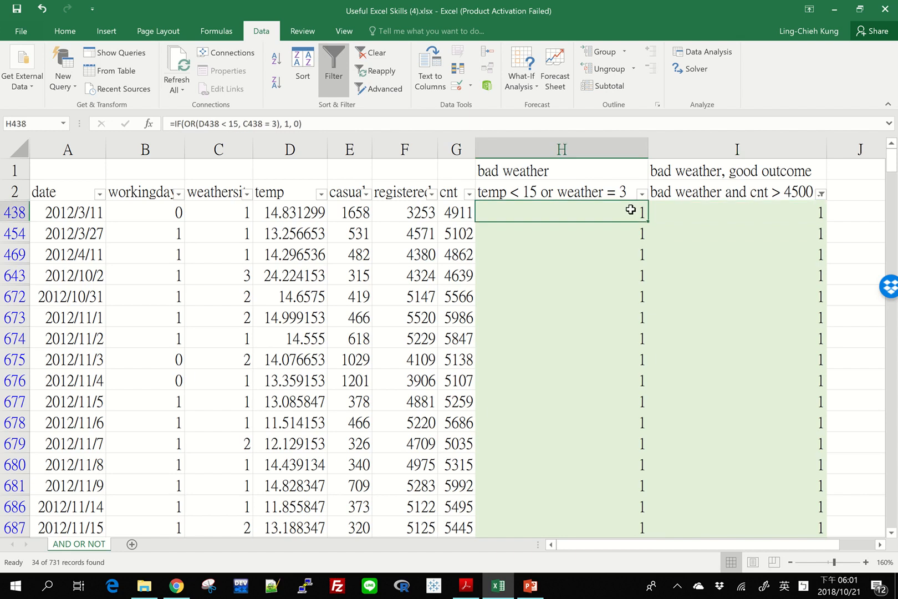
pyautogui.click(440, 216)
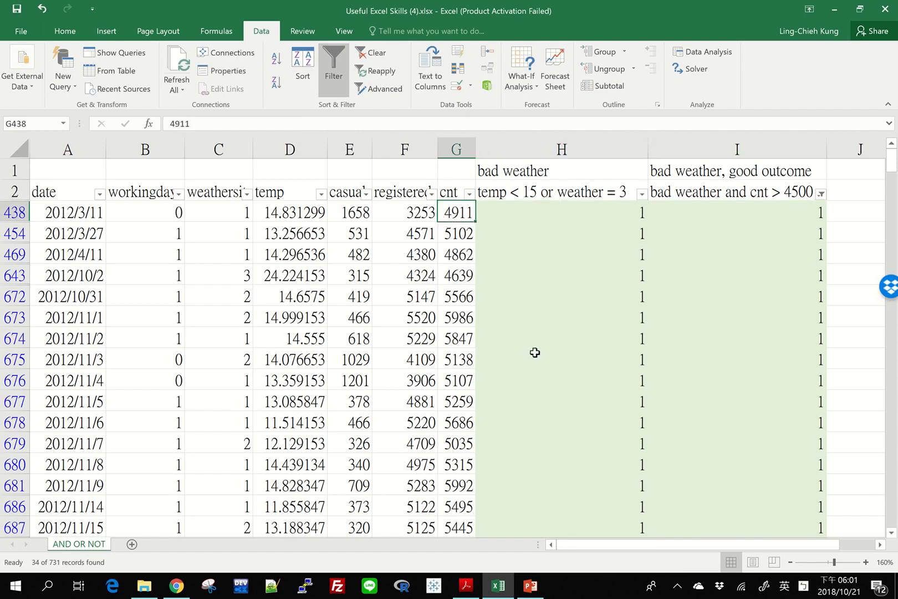
pyautogui.click(548, 377)
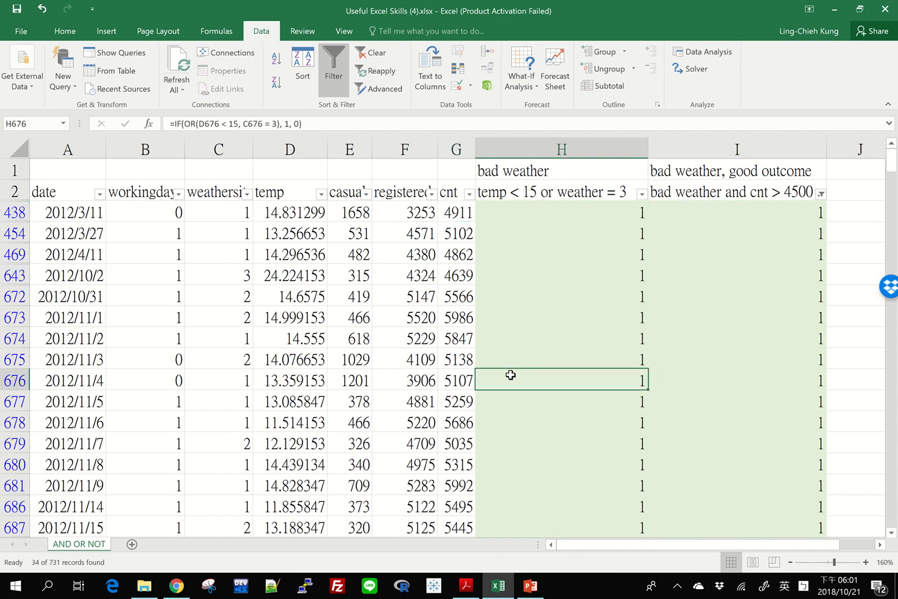
pyautogui.click(455, 381)
pyautogui.scroll(-20, 617, 421)
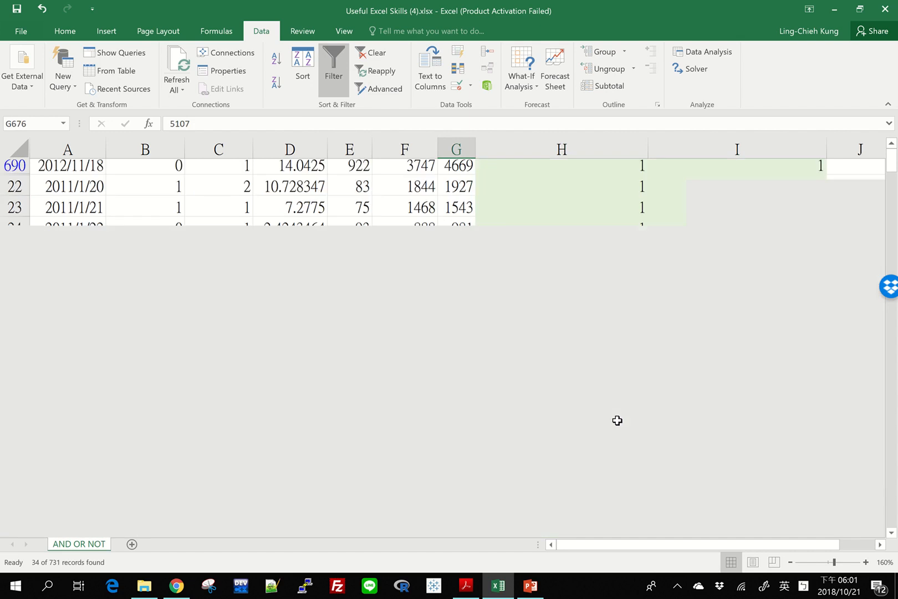
pyautogui.scroll(15, 617, 421)
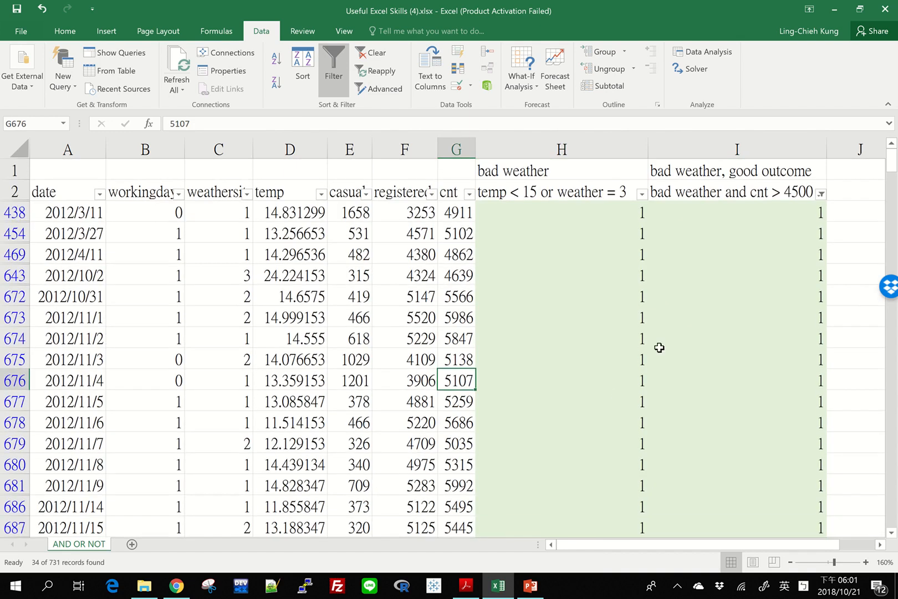
# Select all filtered results in column I from I438 down to read their count, and return to I438
pyautogui.click(736, 209)
pyautogui.hotkey('ctrl', 'shift', 'Down')
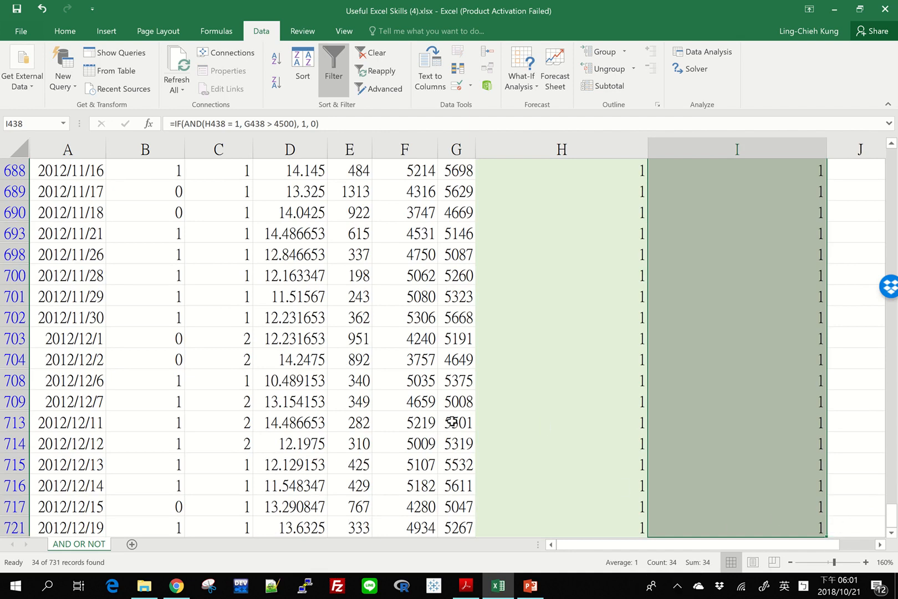
pyautogui.hotkey('ctrl', 'Up')
pyautogui.press('Down')
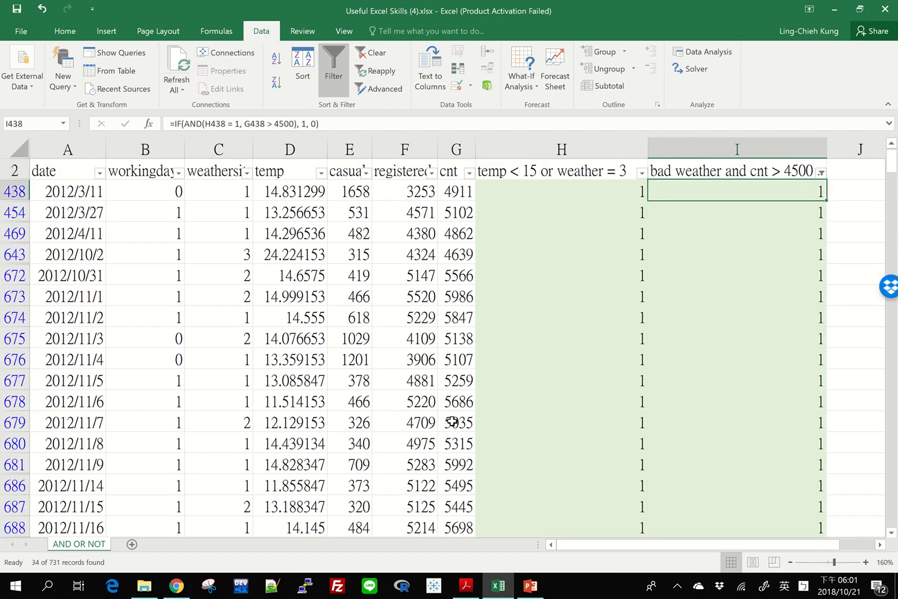
# Remove the filter from the data and select I3
pyautogui.click(334, 71)
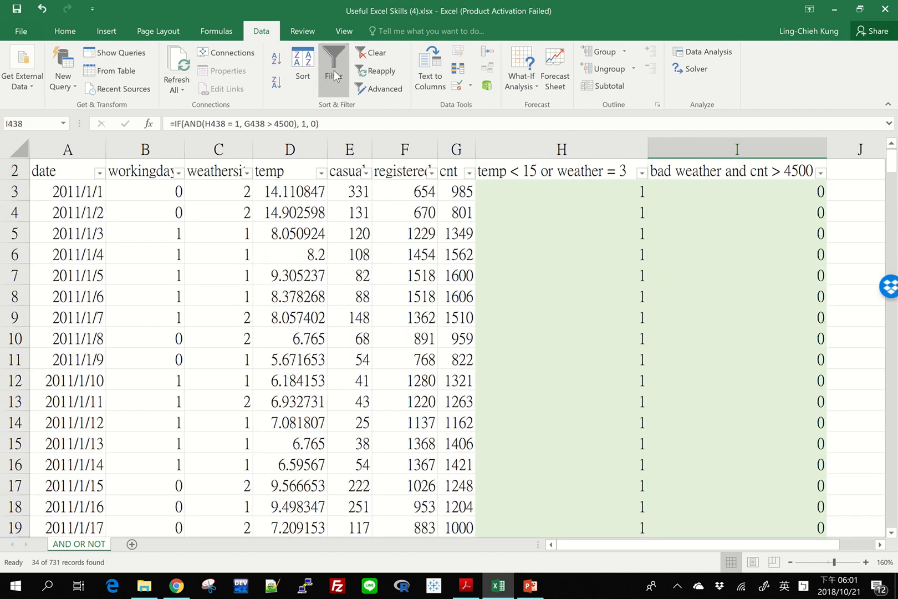
pyautogui.click(711, 196)
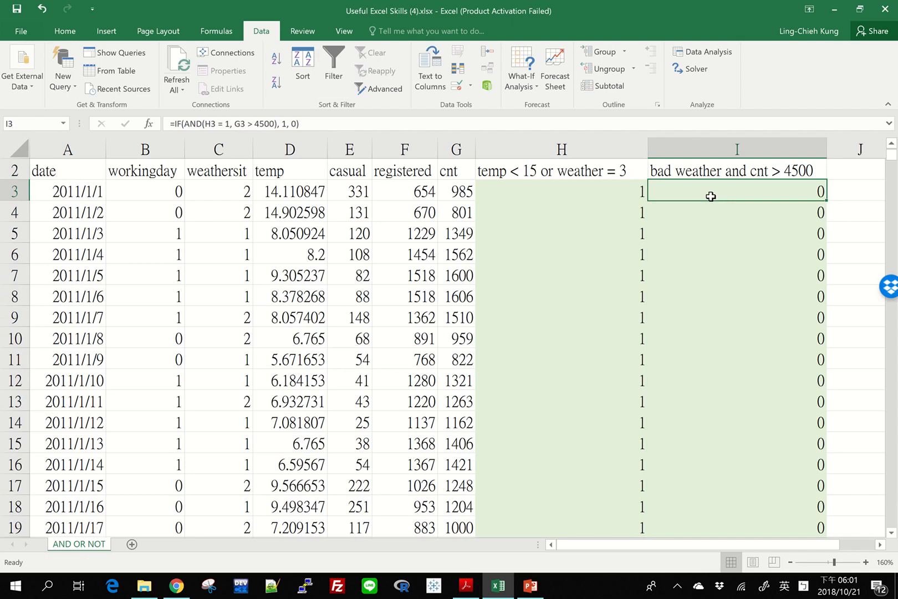